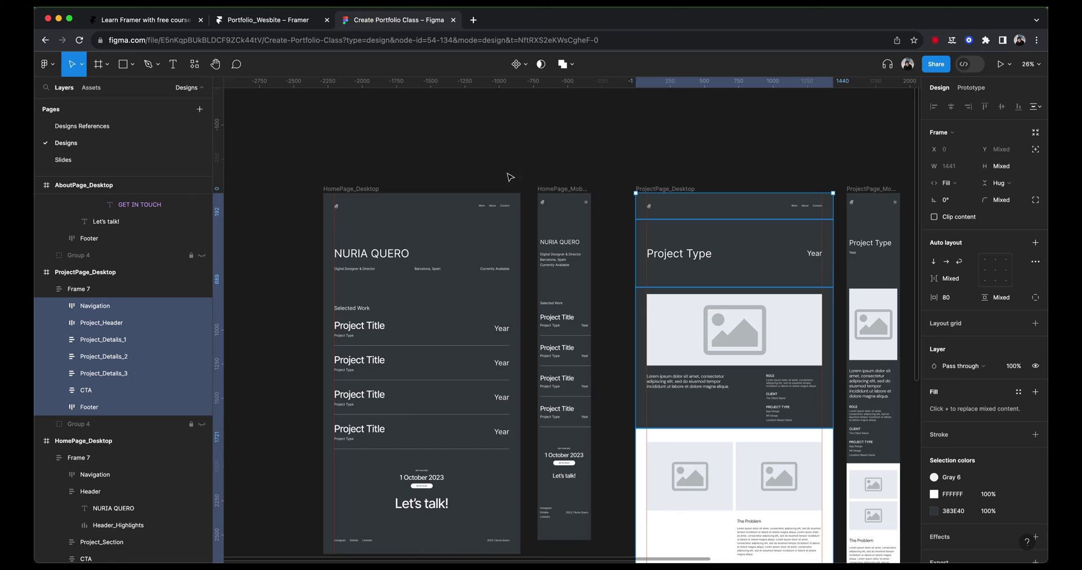
Examine the desktop and mobile designs of the home, project and about pages in the Figma file
scroll(525, 212, "up", 5)
scroll(510, 191, "left", 3)
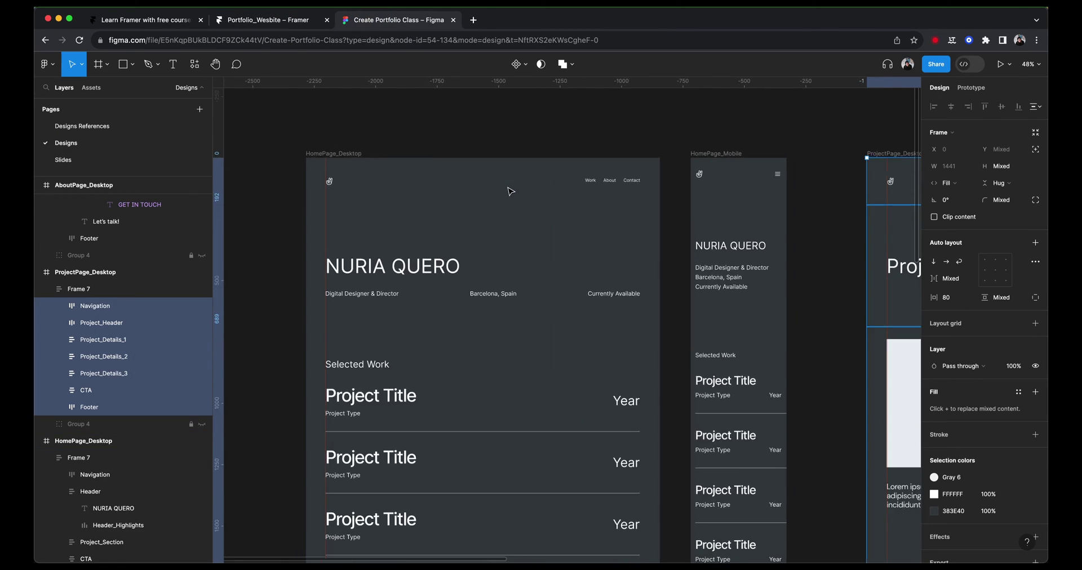
scroll(510, 189, "down", 3)
scroll(649, 210, "up", 5)
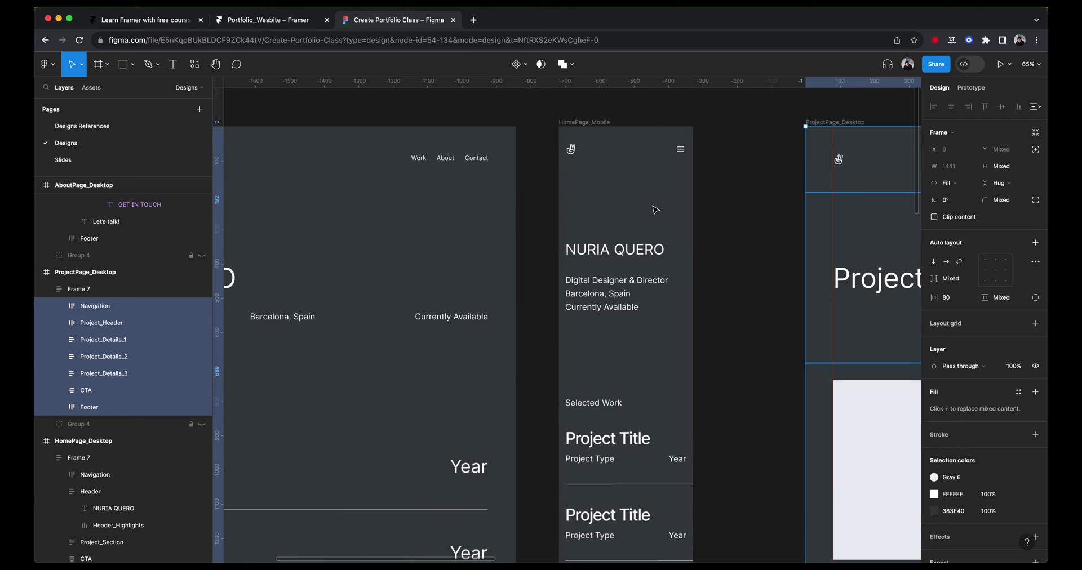
scroll(659, 271, "down", 3)
scroll(656, 275, "down", 5)
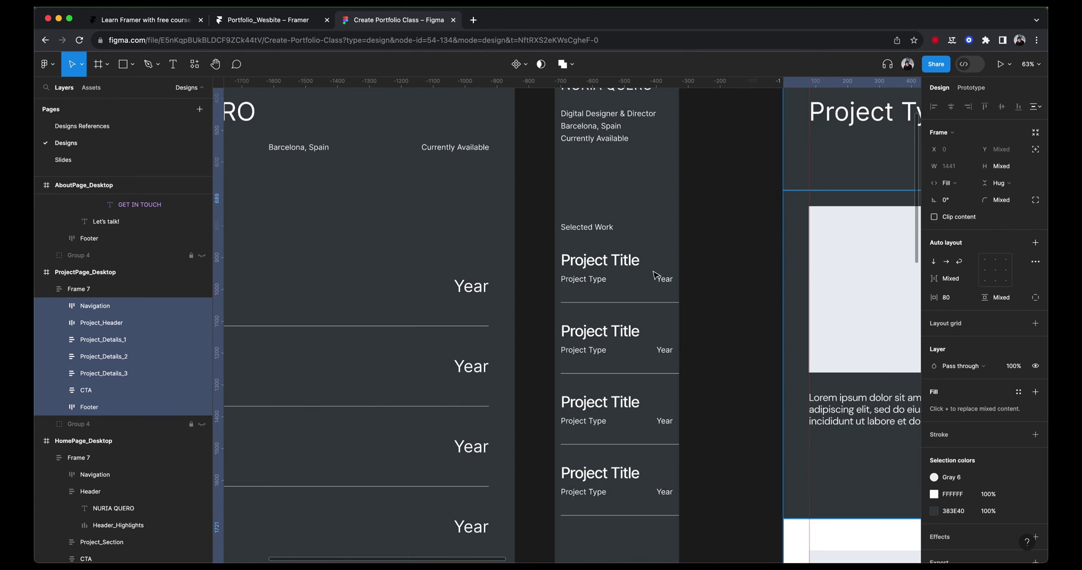
scroll(657, 276, "down", 2)
scroll(676, 281, "right", 10)
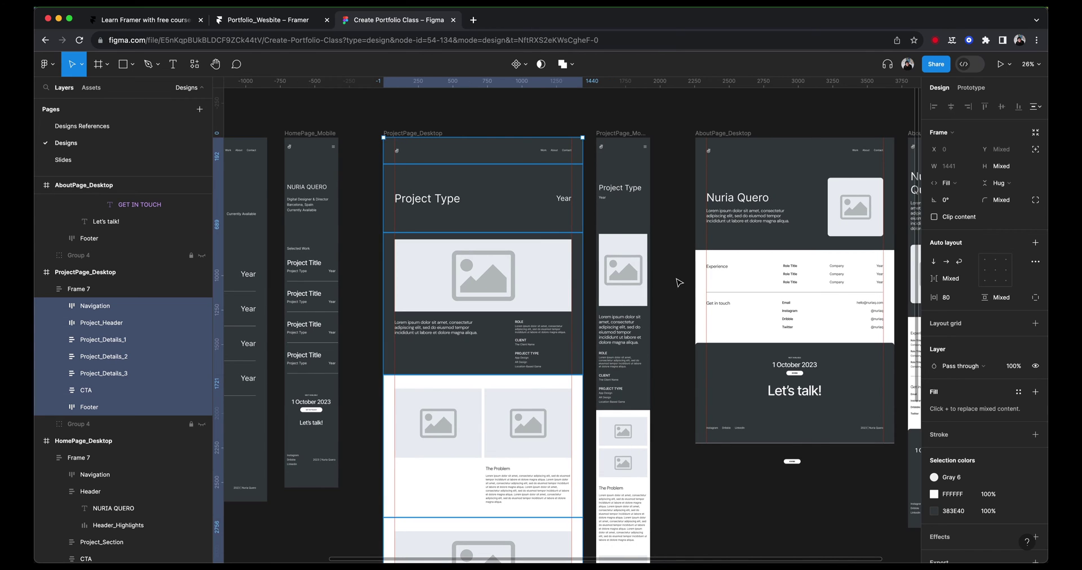
Switch to the Portfolio_Wesbite project in Framer and inspect the Home page's header and project collection list
left_click(266, 20)
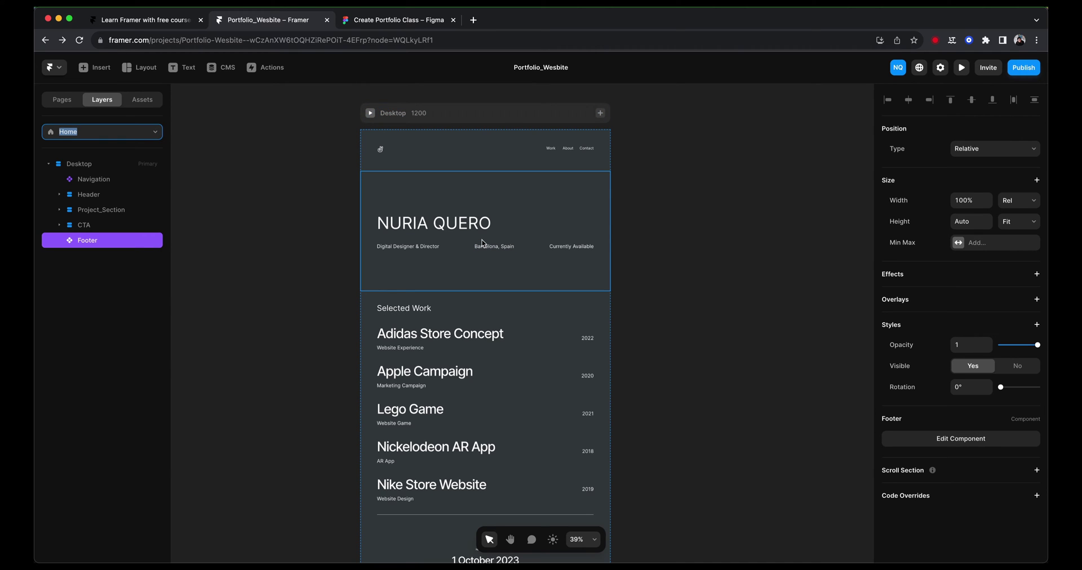
left_click(558, 257)
scroll(556, 261, "up", 3)
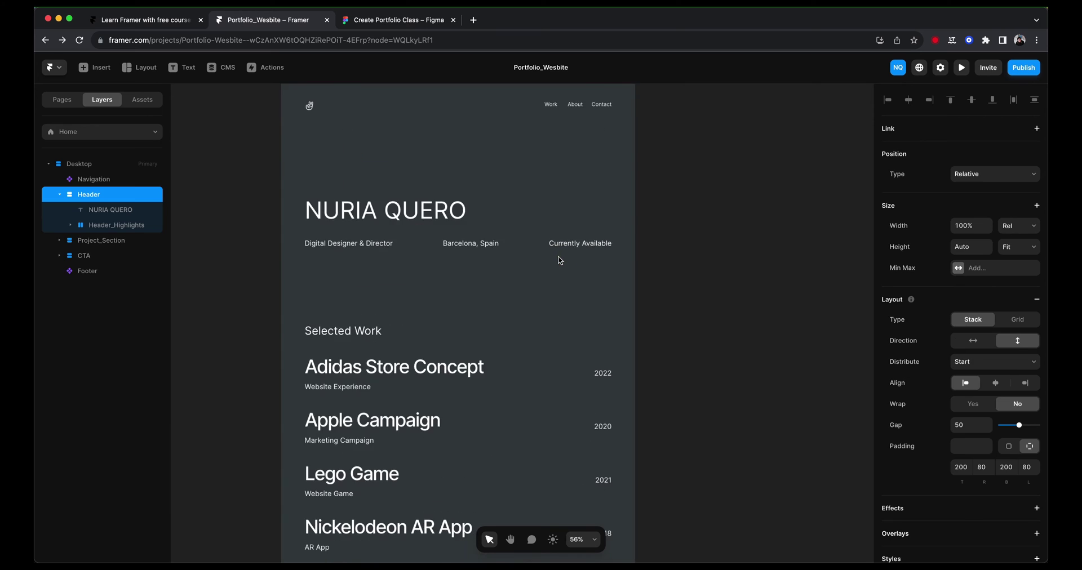
scroll(532, 335, "up", 3)
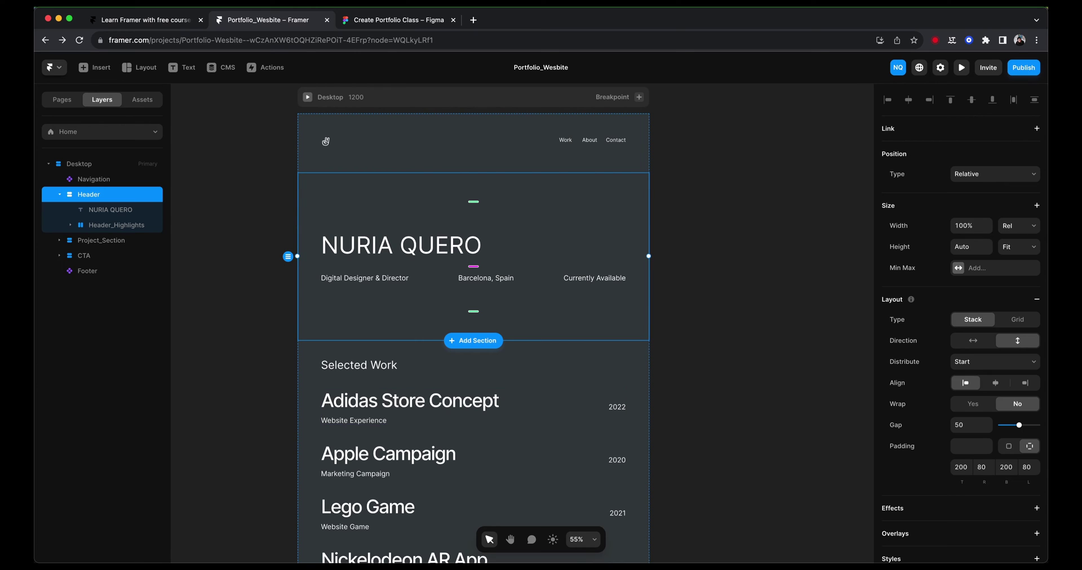
scroll(500, 406, "down", 2)
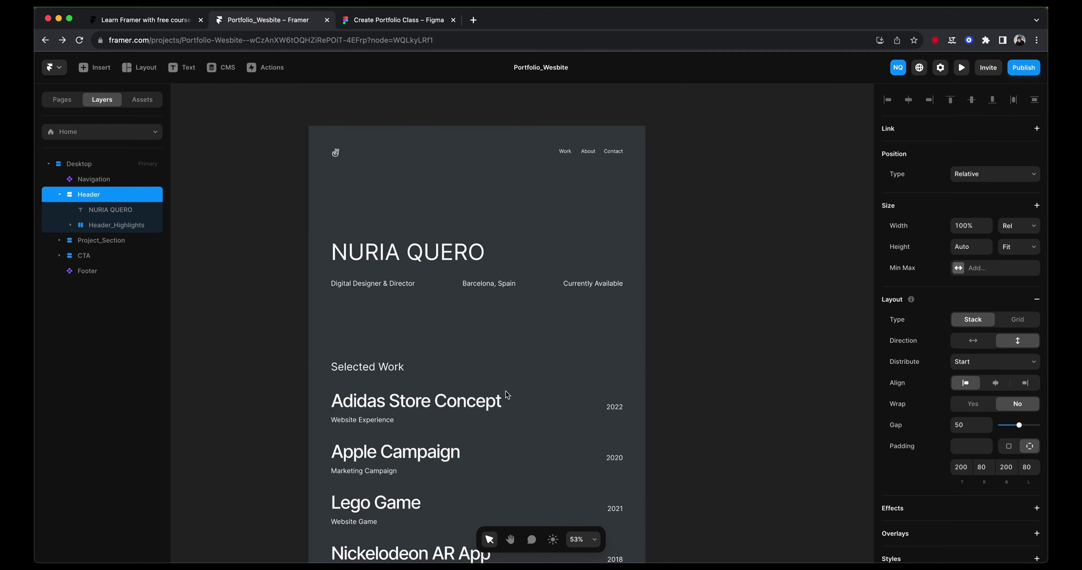
left_click(500, 406)
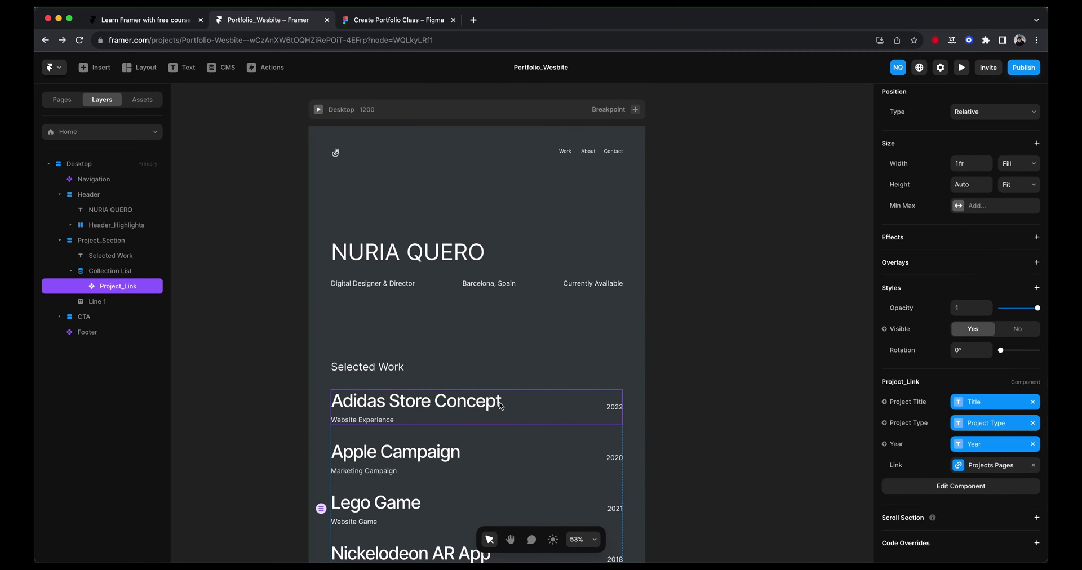
left_click(507, 453)
scroll(448, 459, "down", 1)
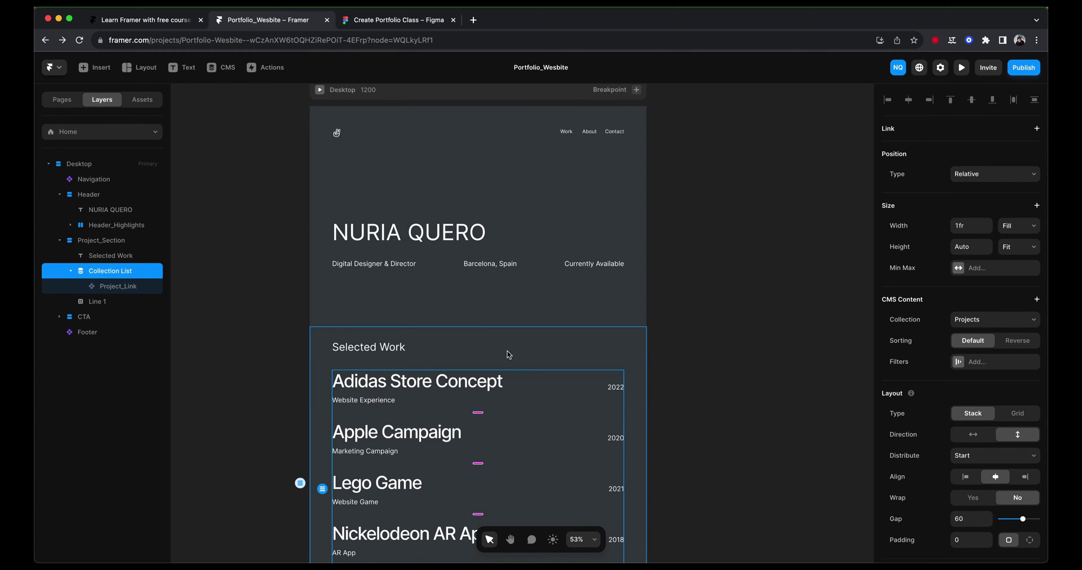
scroll(508, 355, "up", 2)
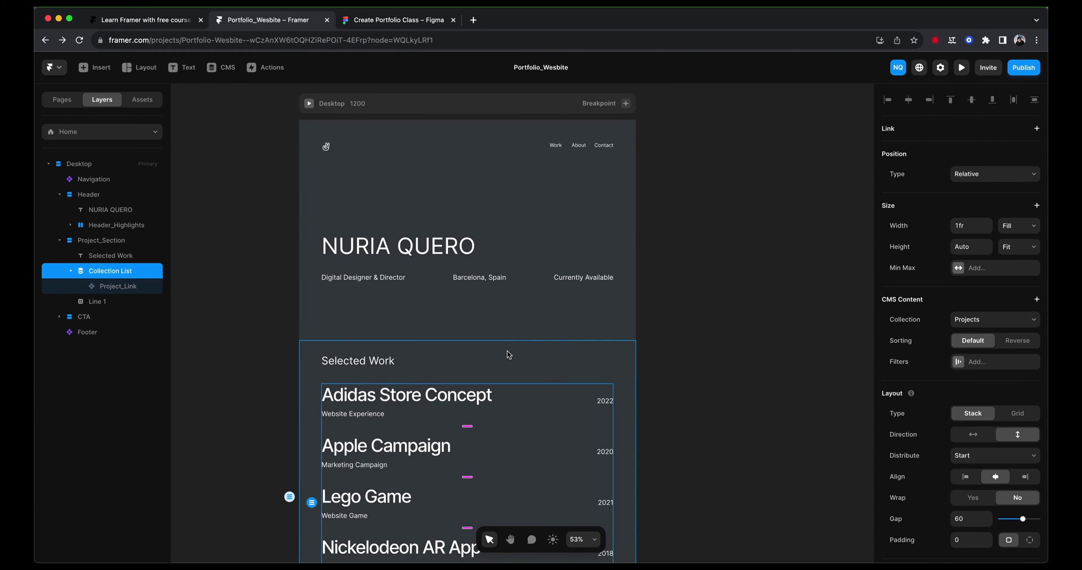
Add a Phone breakpoint 390 wide beside the Desktop layout of the Home page
scroll(713, 287, "down", 3)
scroll(712, 288, "right", 3)
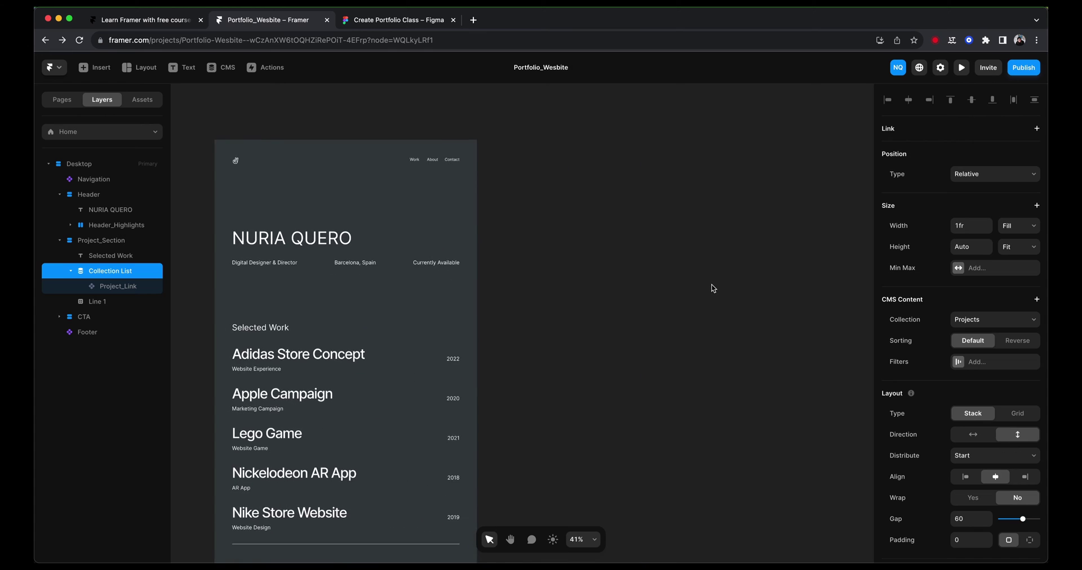
scroll(712, 287, "left", 1)
left_click(516, 124)
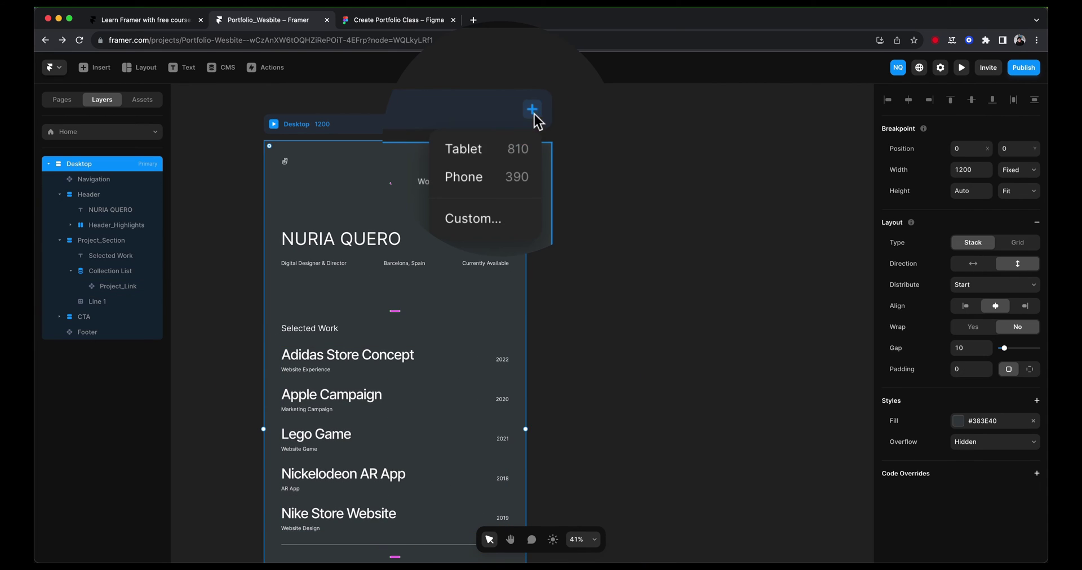
left_click(488, 179)
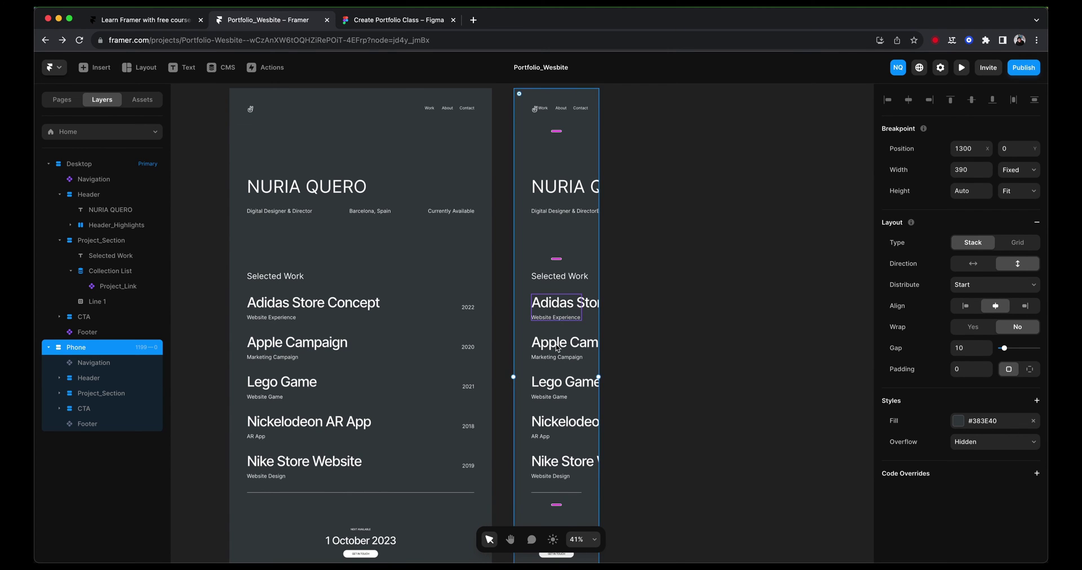
Open the Navigation component from the Phone layout for editing and add a second variant to it
scroll(557, 321, "up", 2)
scroll(569, 178, "up", 2)
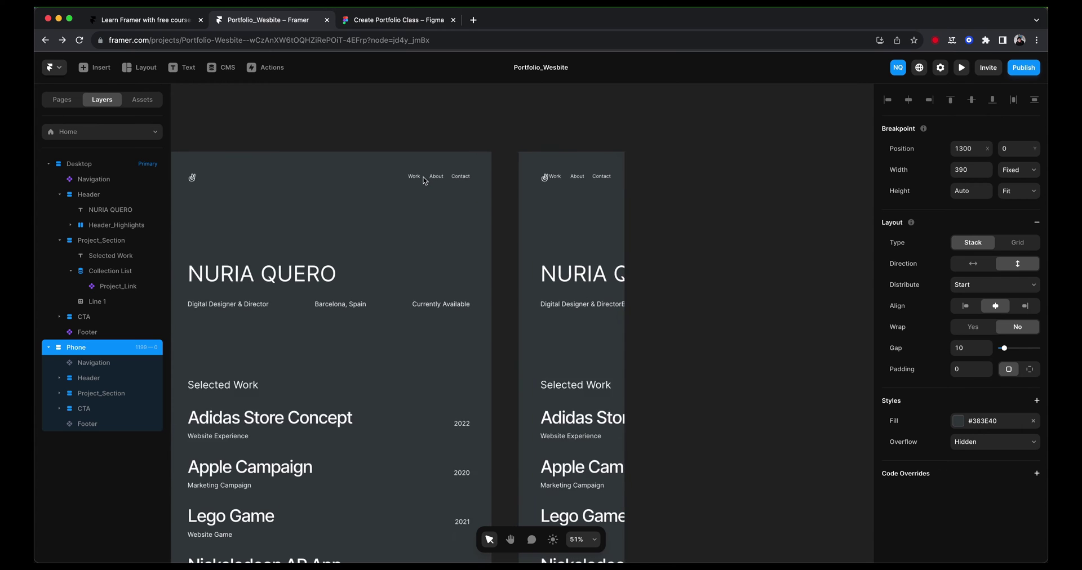
scroll(421, 178, "up", 5)
double_click(595, 181)
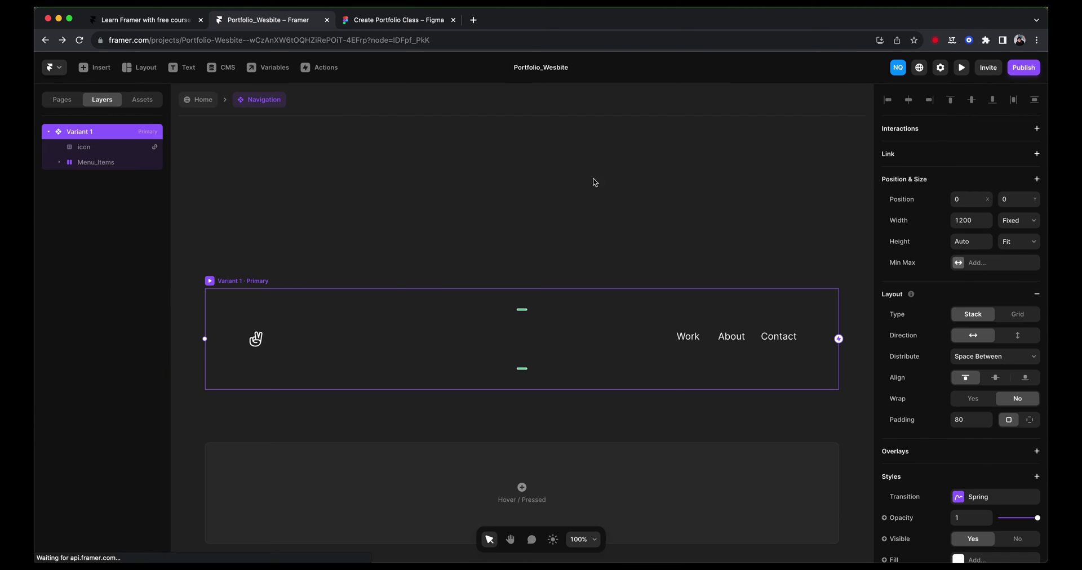
scroll(698, 324, "down", 5)
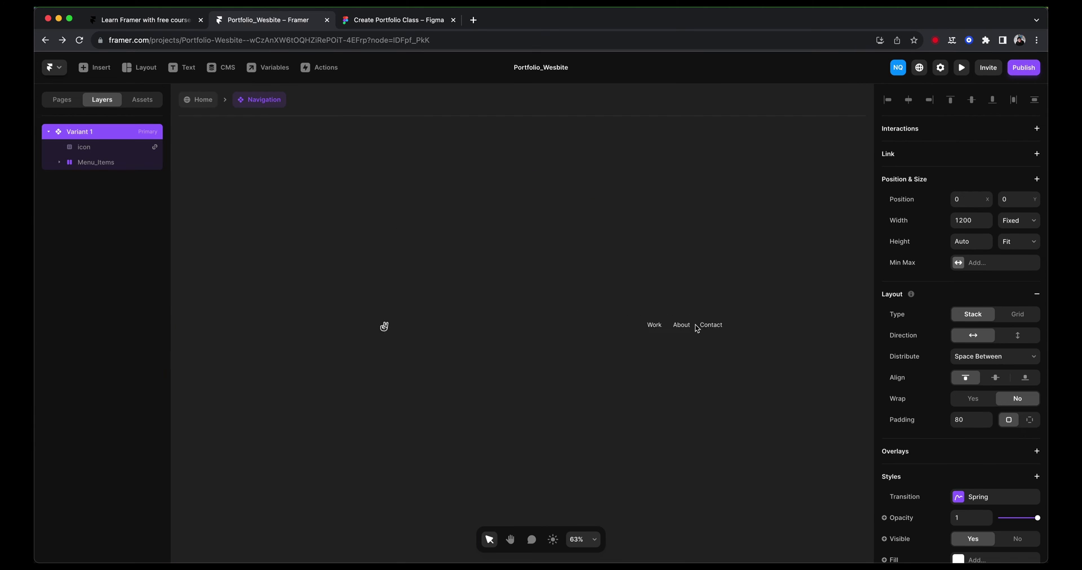
scroll(732, 304, "up", 3)
left_click(733, 305)
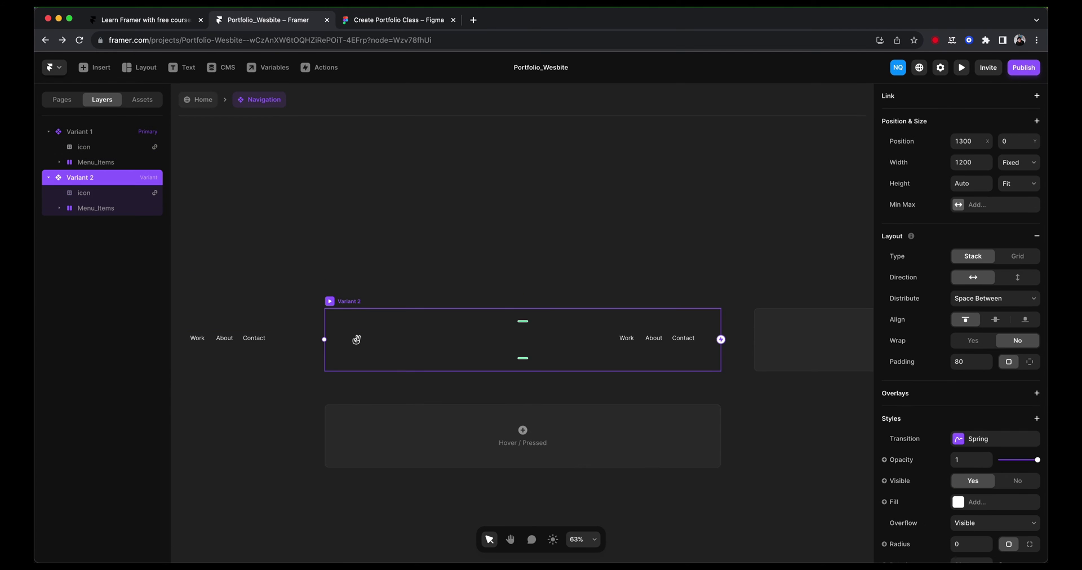
Set the width of the navigation's second variant to 390
left_click(396, 328)
left_click(954, 162)
type("390")
key("Return")
Return to the Home page to check the Phone breakpoint's width, and reopen the Navigation component
left_click(201, 100)
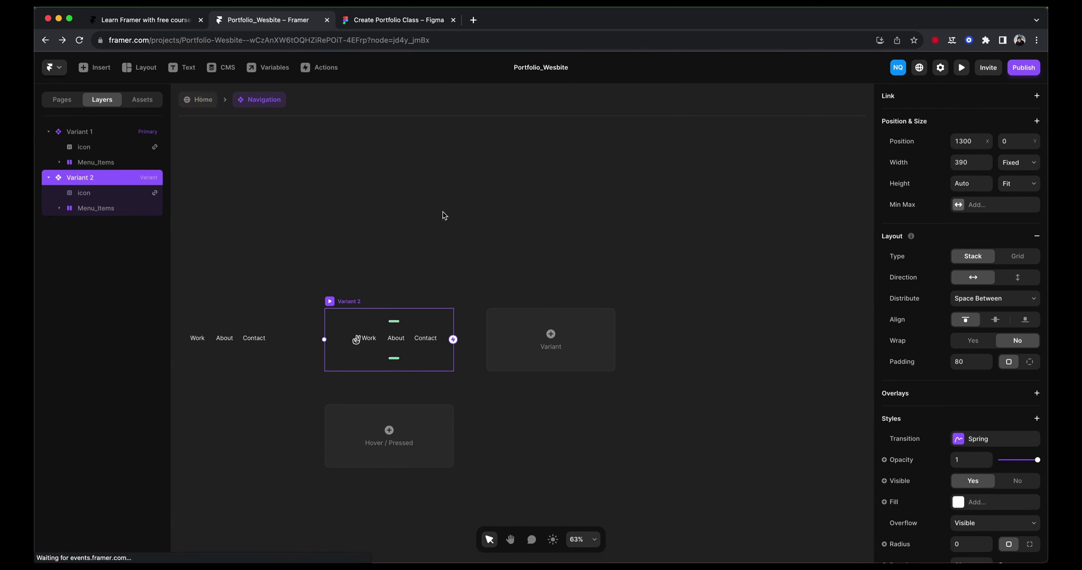
left_click(601, 131)
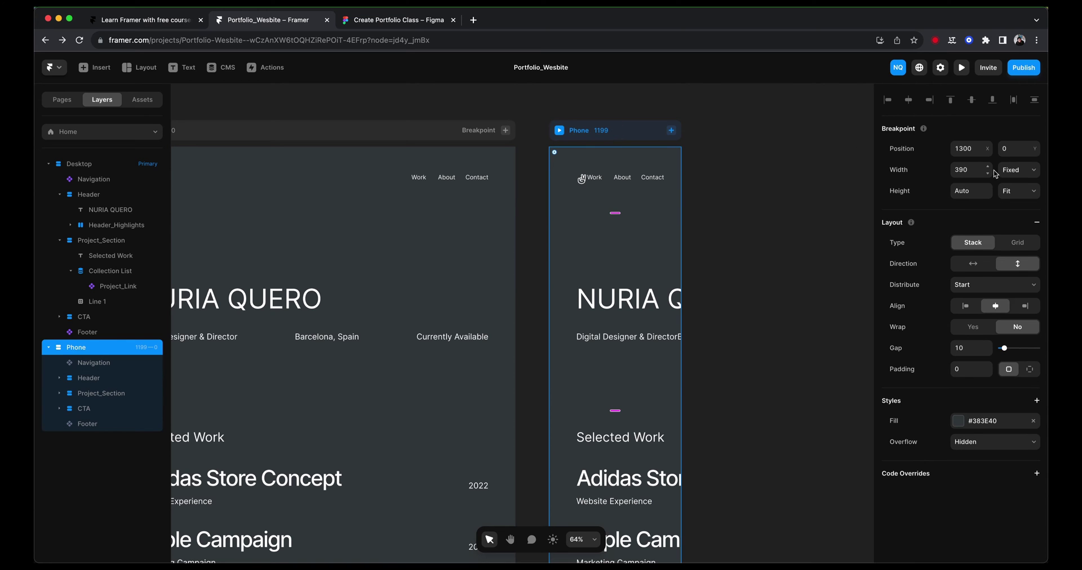
double_click(618, 176)
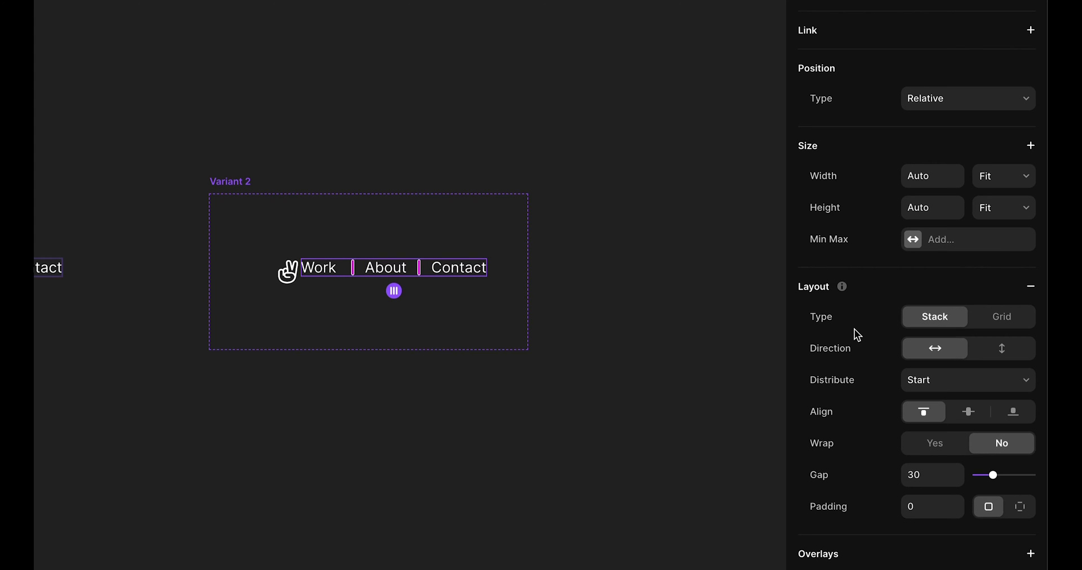
Stack the menu items of Variant 2 vertically with a gap of 35
left_click(1008, 349)
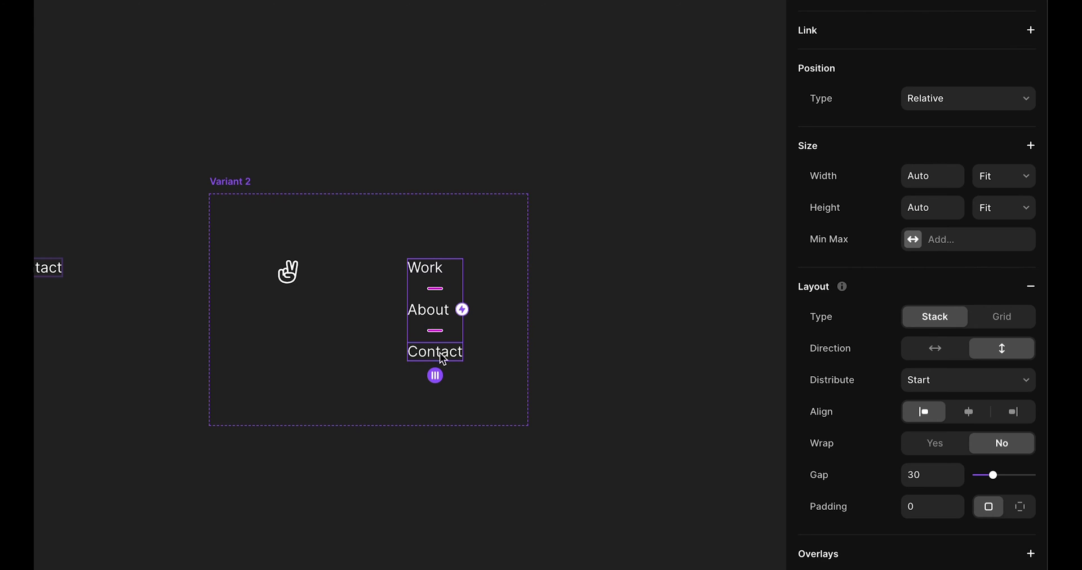
left_click(927, 473)
type("35")
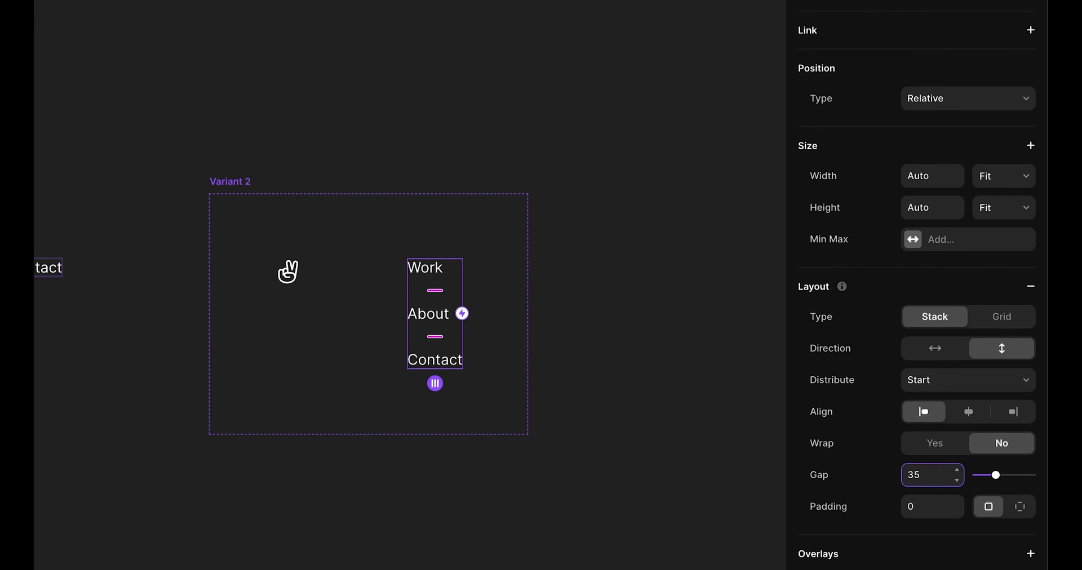
Align the contents of navigation Variant 2 to the centre so the icon sits level with the middle menu item
left_click(345, 295)
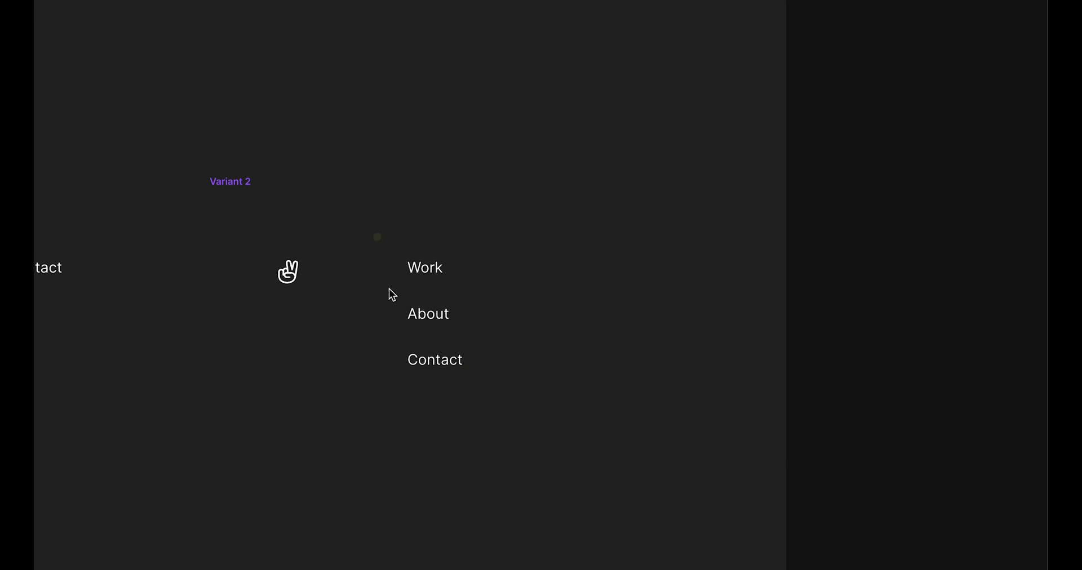
left_click(411, 299)
left_click(507, 276)
left_click(227, 181)
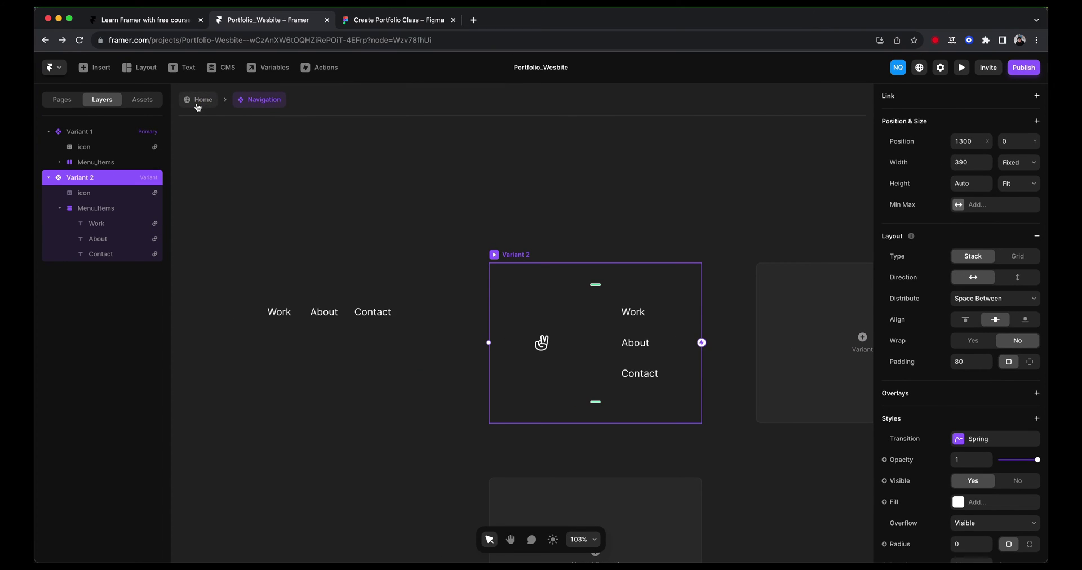
Return to the Home page and apply Variant 2 to the Phone breakpoint's navigation
left_click(197, 101)
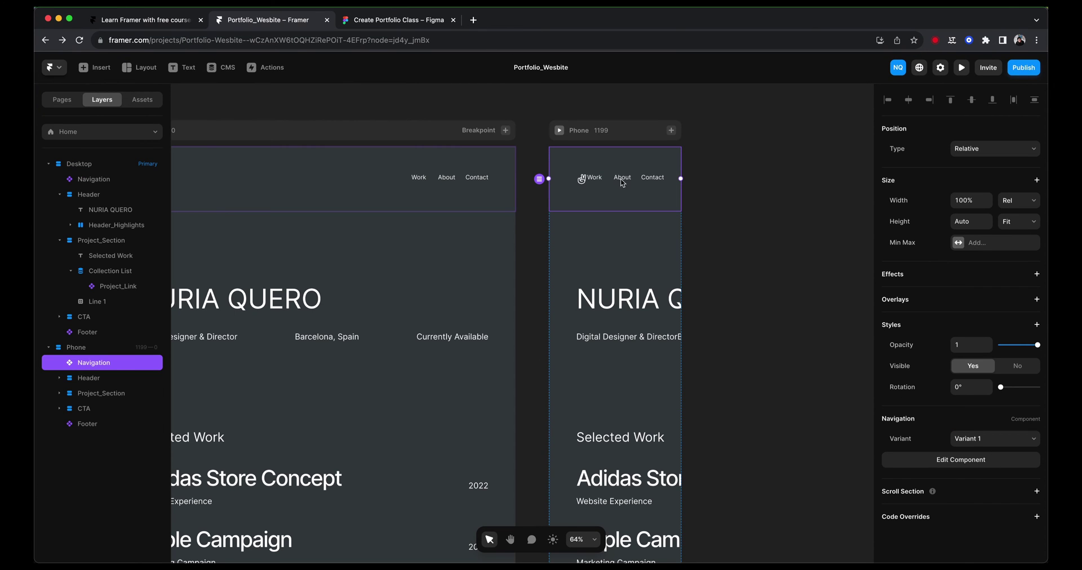
left_click(992, 438)
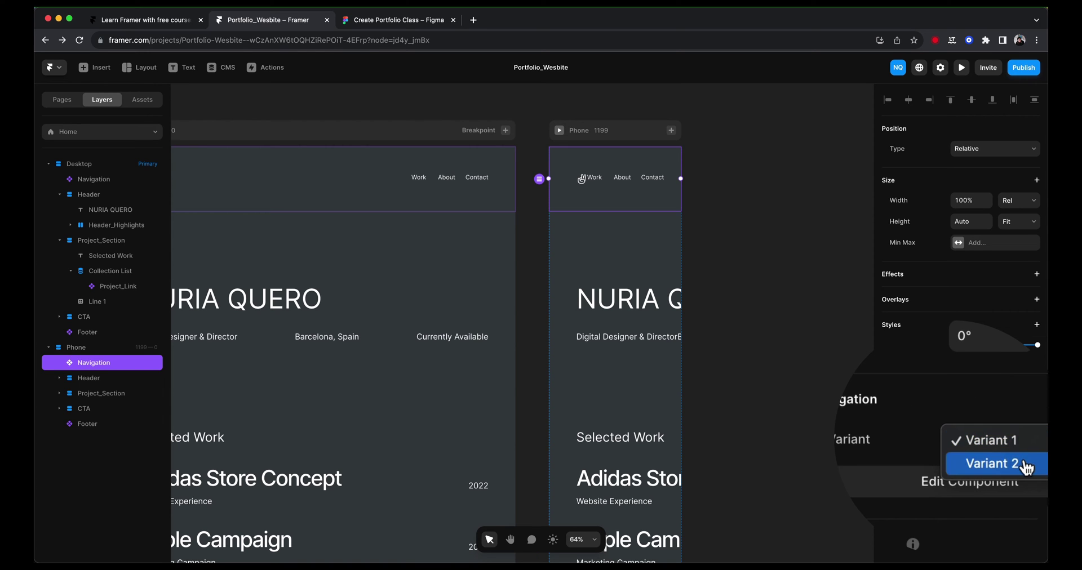
left_click(992, 451)
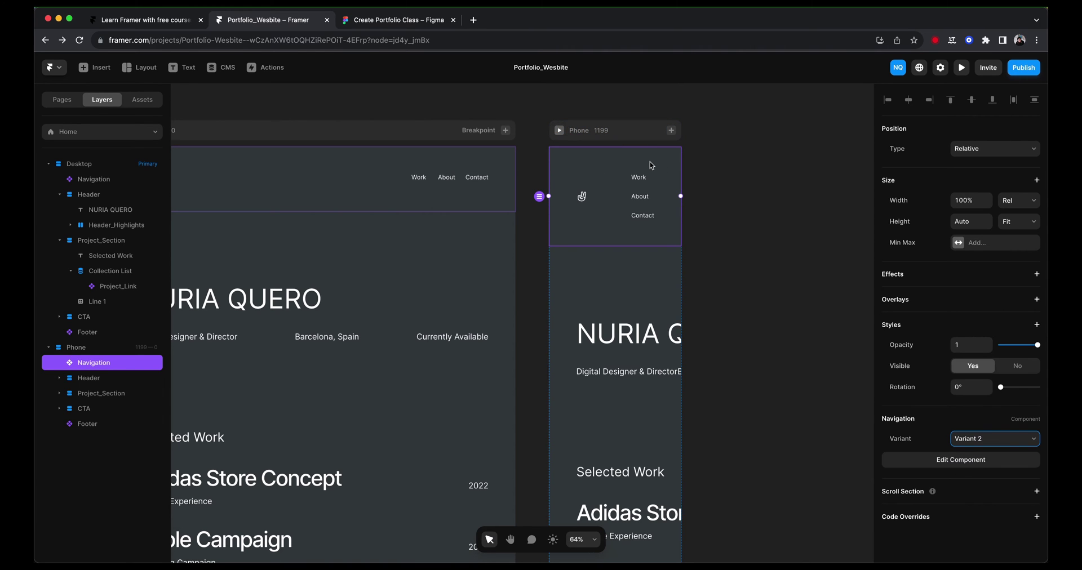
Compare the Desktop and Phone layouts and select the large name text in the Phone header
scroll(649, 166, "up", 1)
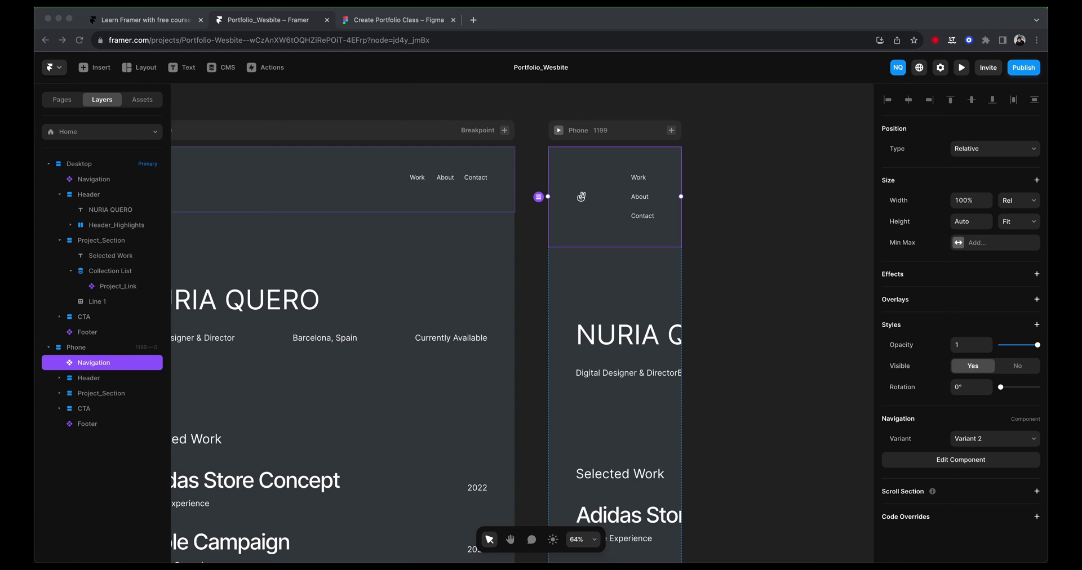
scroll(654, 314, "left", 5)
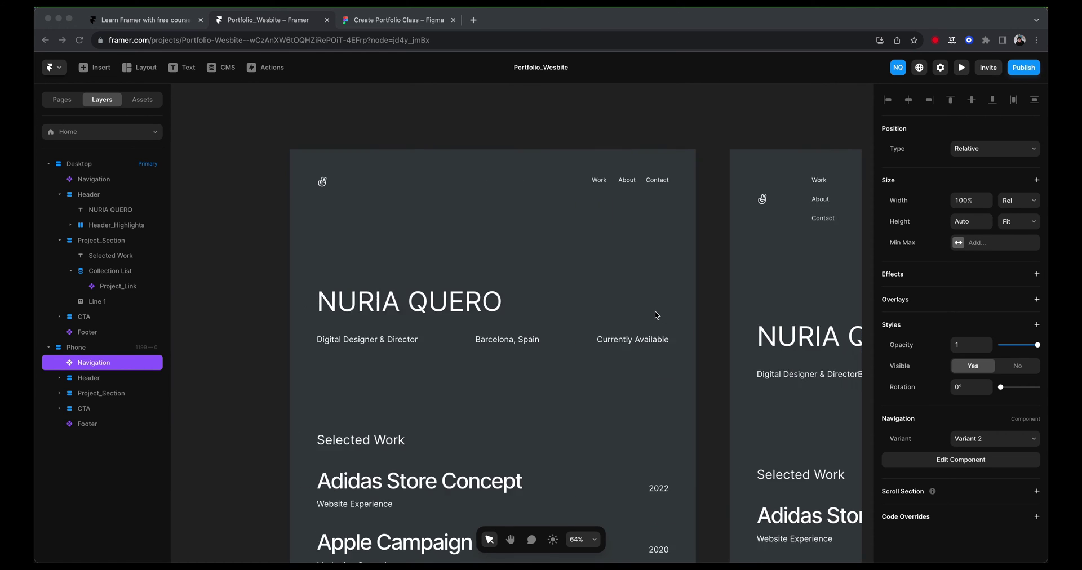
scroll(512, 306, "right", 3)
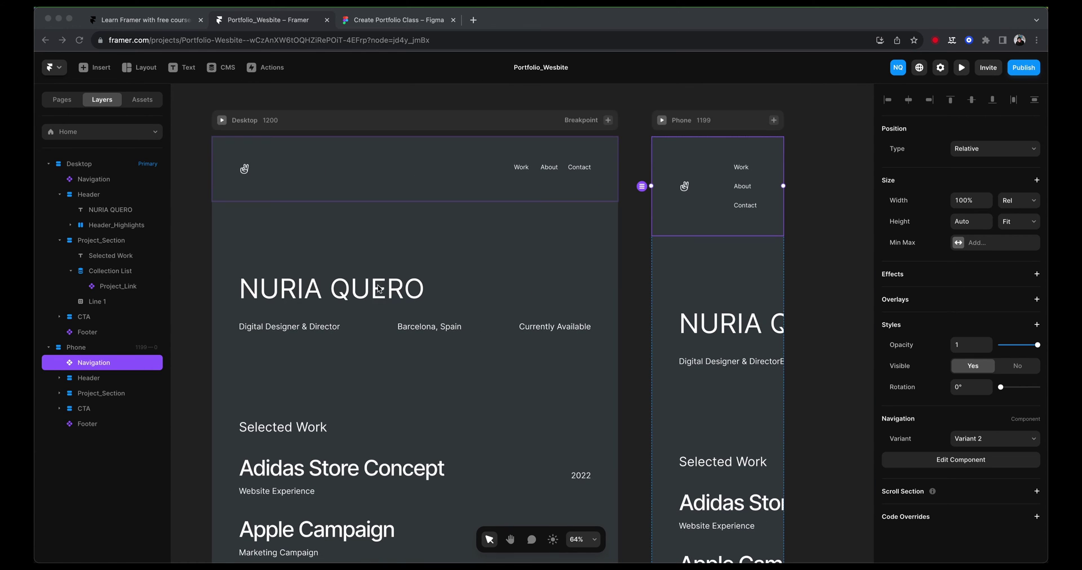
left_click(755, 327)
scroll(761, 335, "right", 3)
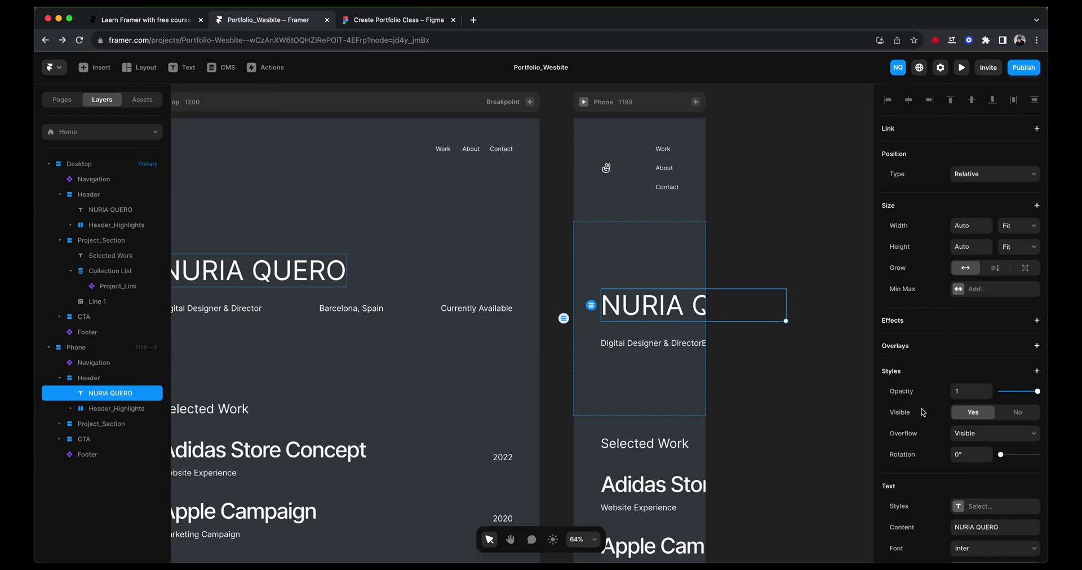
scroll(952, 431, "down", 2)
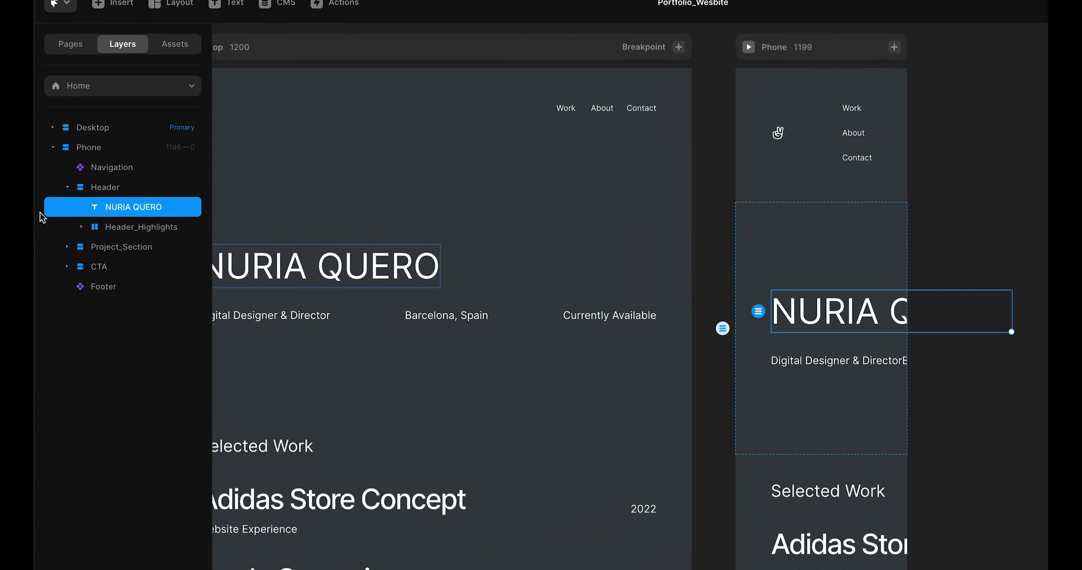
Collapse the Phone layer tree, select the Desktop and Phone breakpoints in turn, and expand the Phone layers again
left_click(52, 147)
left_click(94, 125)
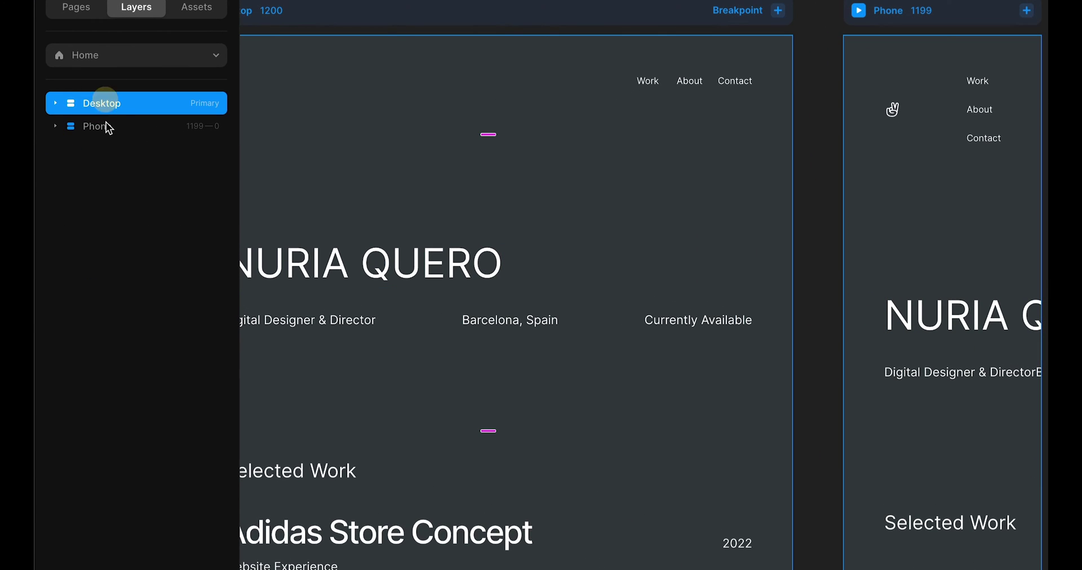
left_click(109, 129)
left_click(55, 126)
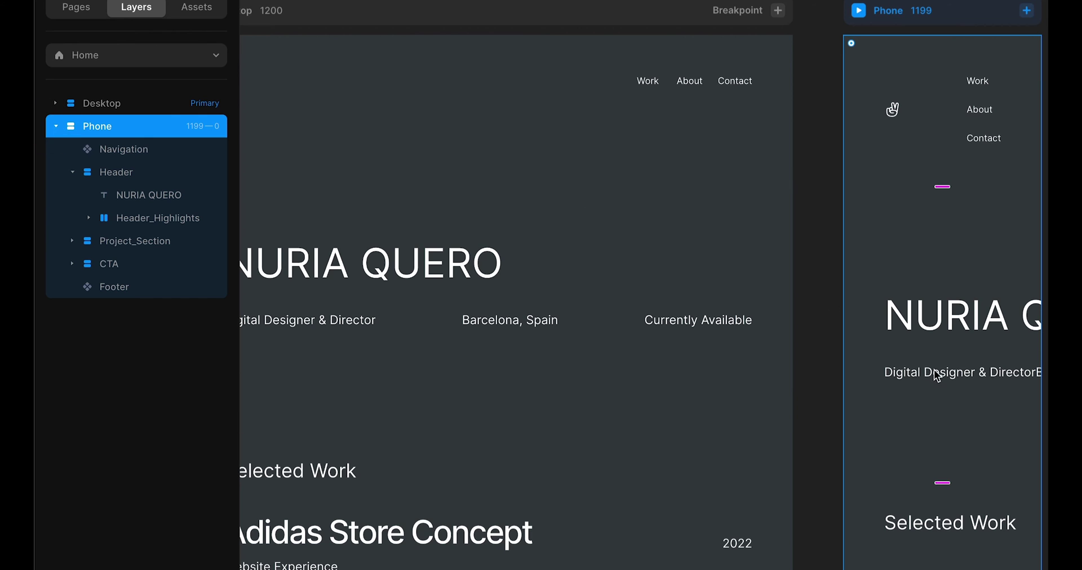
Set the font size of the large name text in the Phone header to 42 pixels
left_click(112, 199)
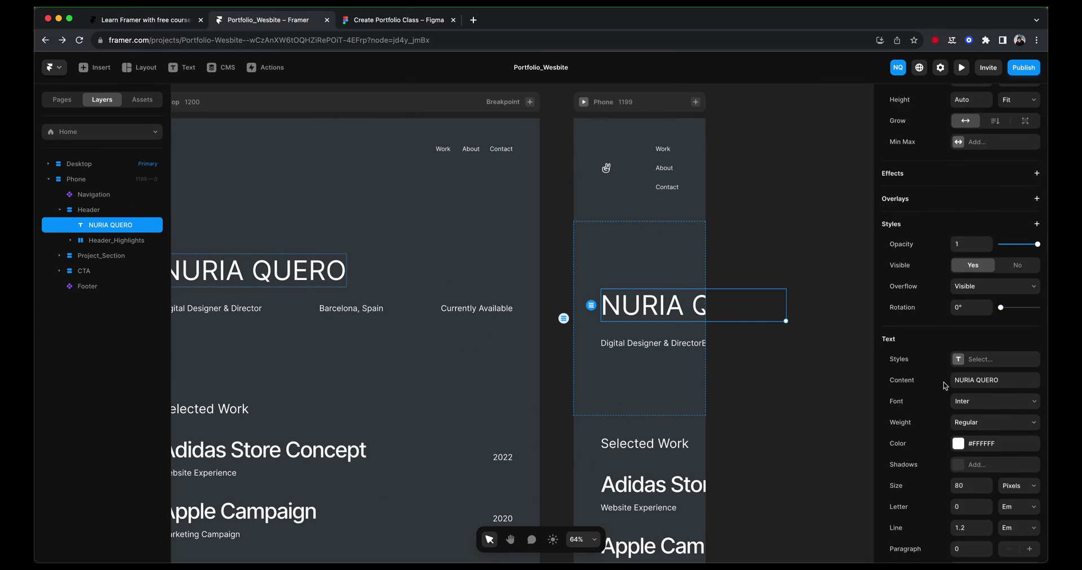
scroll(969, 338, "down", 2)
left_click(971, 397)
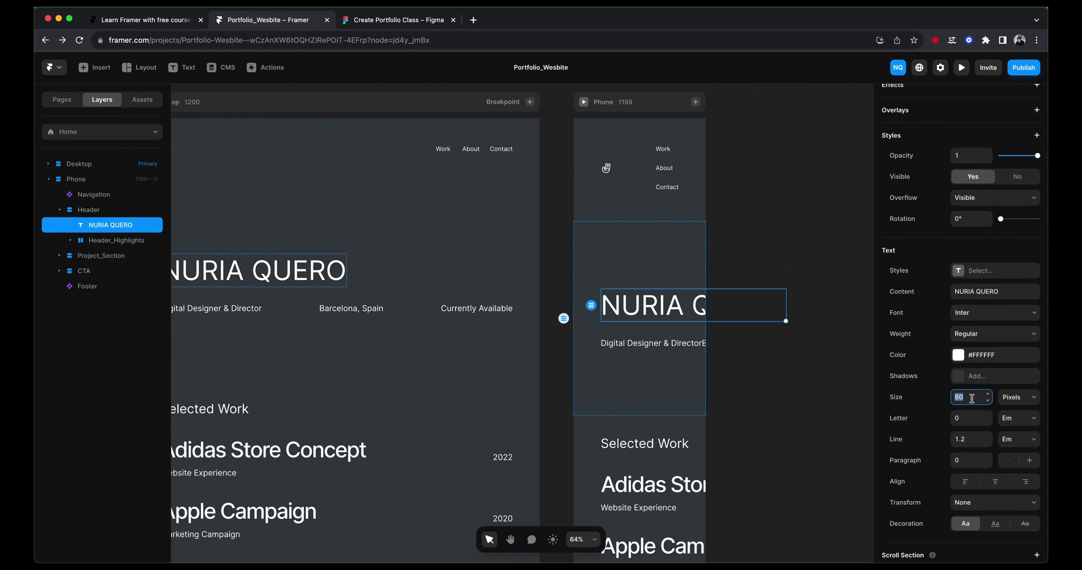
type("42")
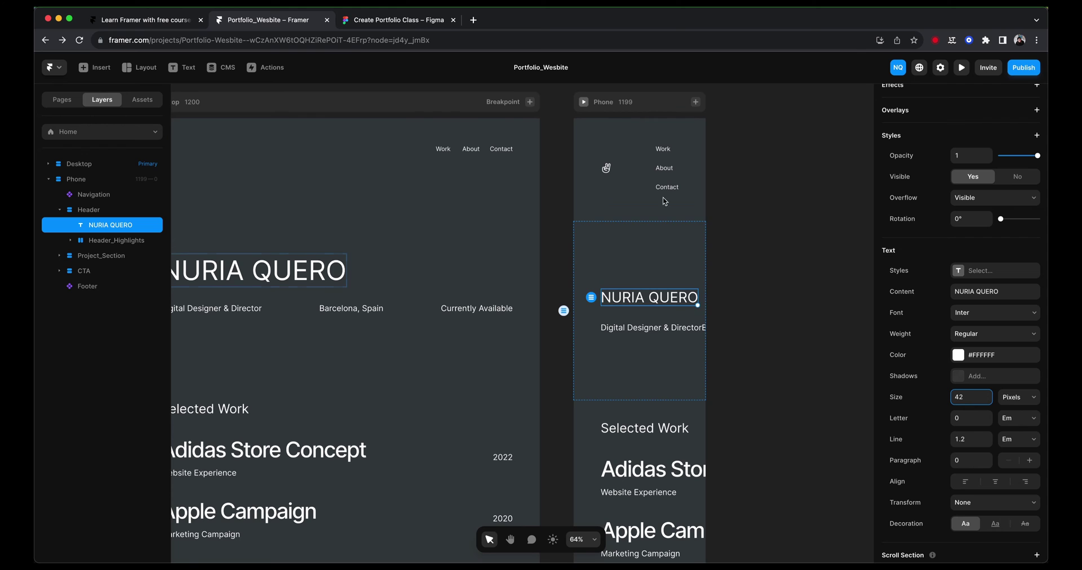
Stack the Phone header's Header_Highlights items vertically and align them to the left
left_click(659, 332)
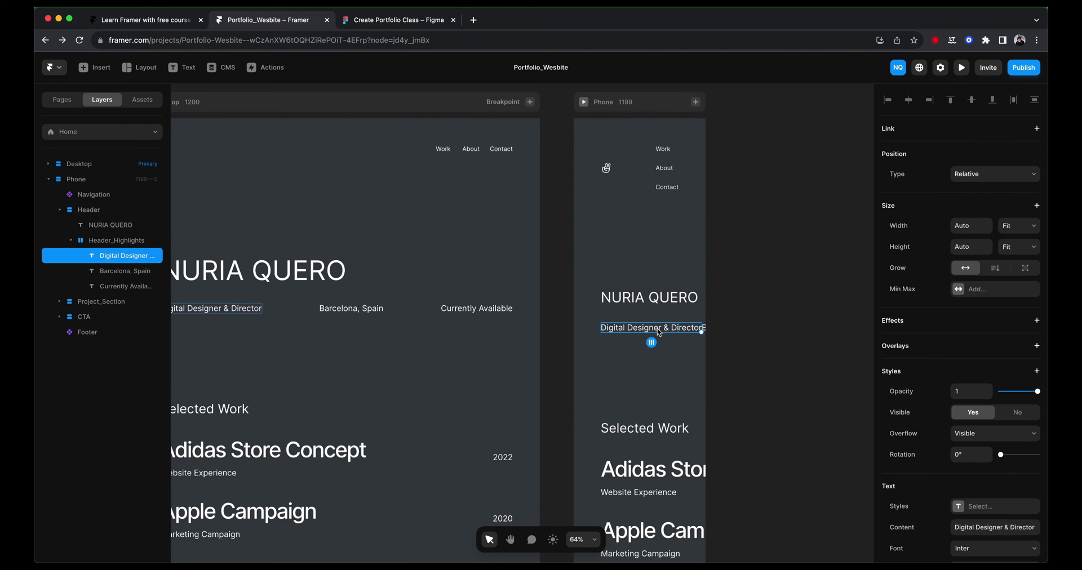
left_click(102, 240)
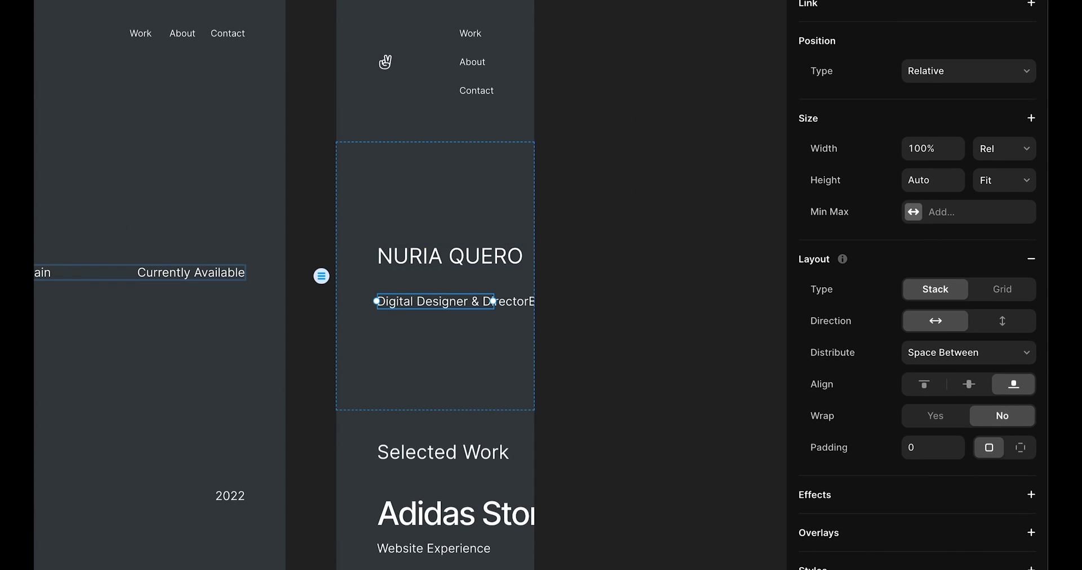
left_click(1002, 320)
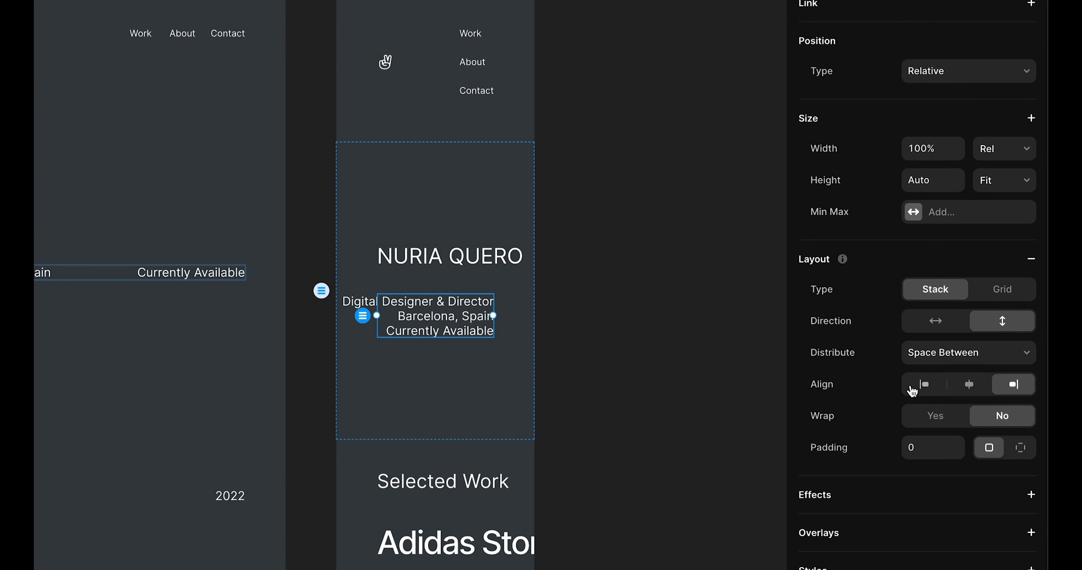
left_click(924, 385)
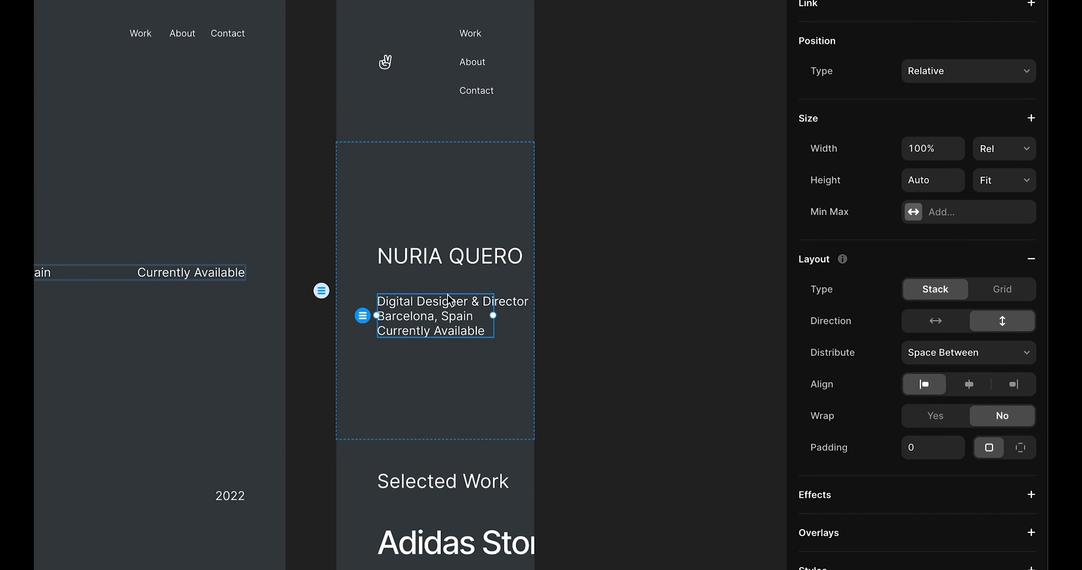
Set the Phone Header stack's right and left padding to 20
scroll(471, 271, "right", 1)
scroll(470, 270, "up", 2)
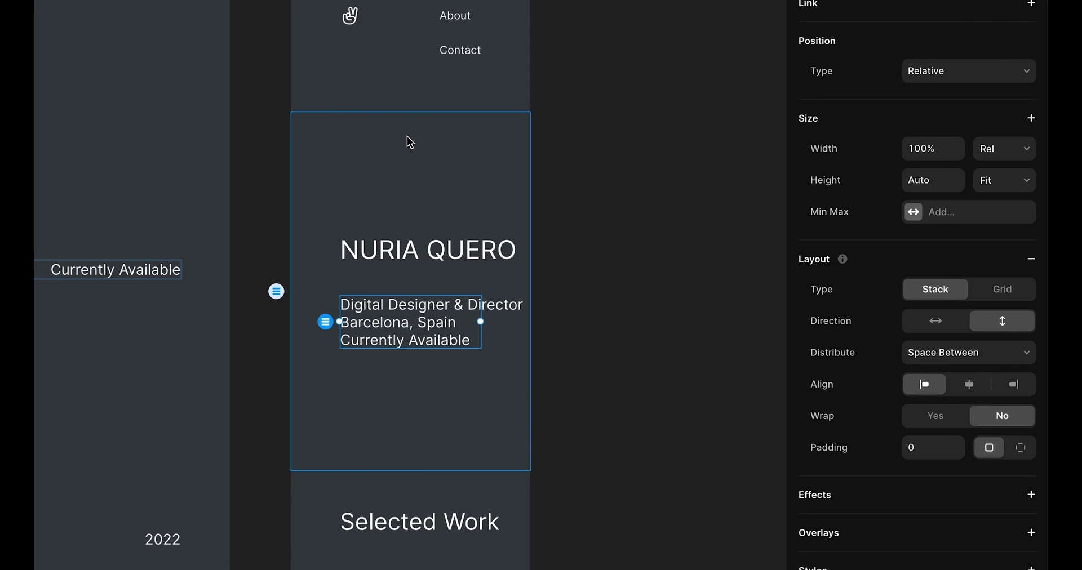
left_click(361, 181)
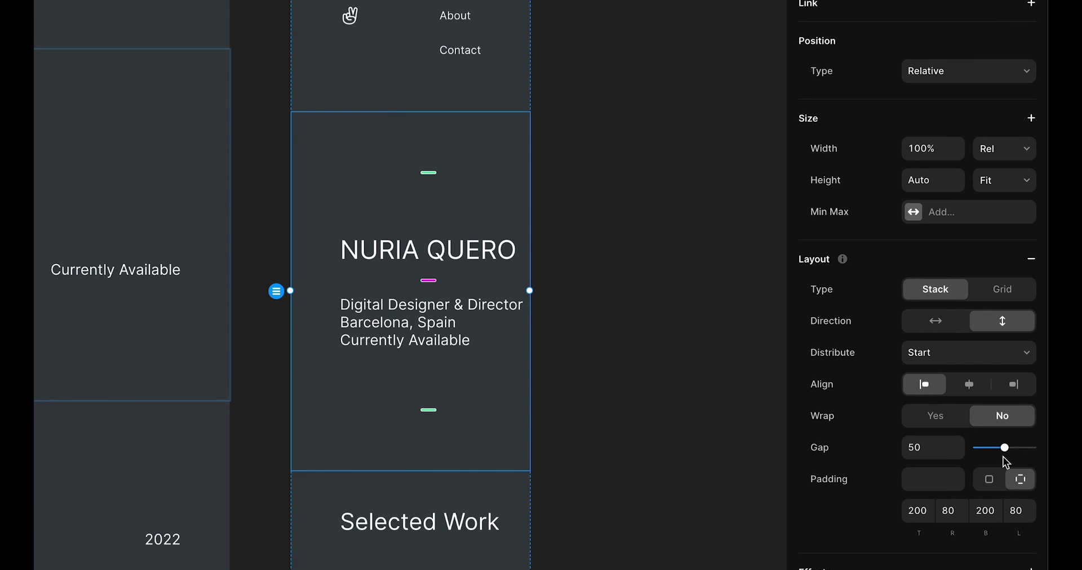
left_click(916, 510)
left_click(949, 509)
type("20")
key("Tab")
key("Tab")
type("20")
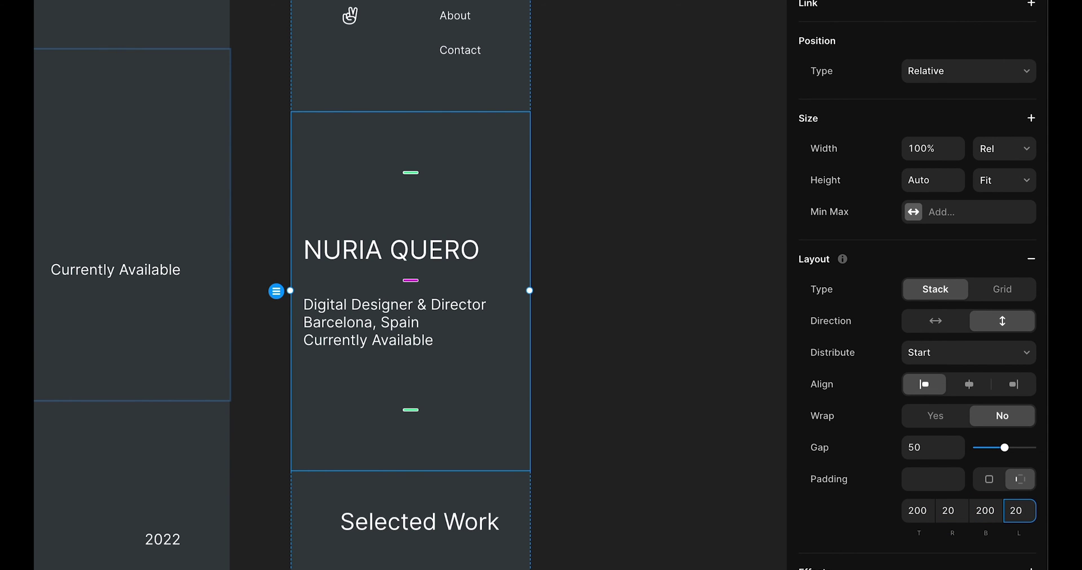
Change the Phone Header_Highlights stack's distribution to Start and set its gap to 15
scroll(454, 224, "down", 1)
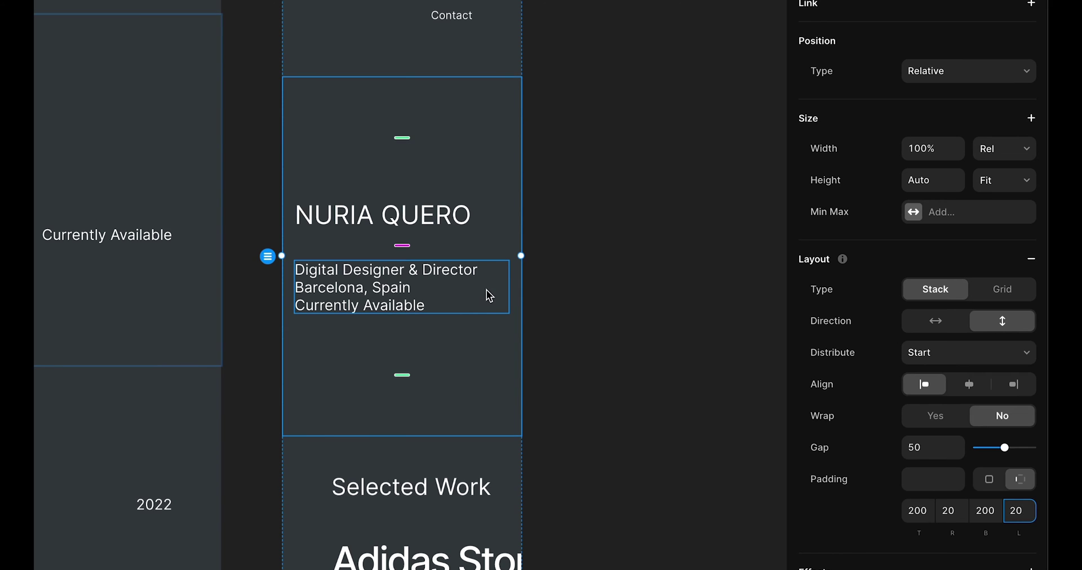
left_click(468, 285)
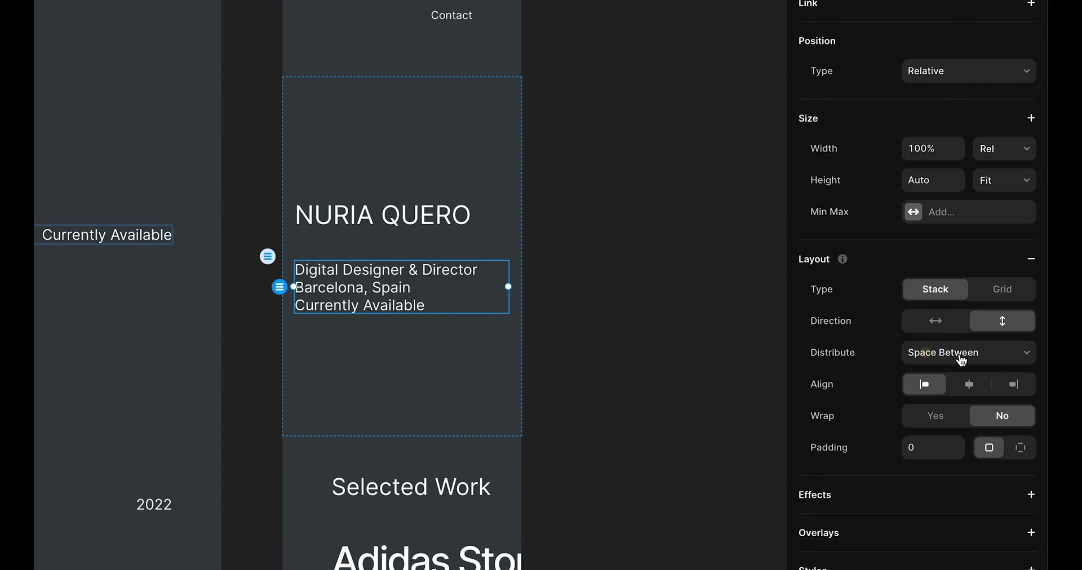
left_click(953, 357)
left_click(940, 304)
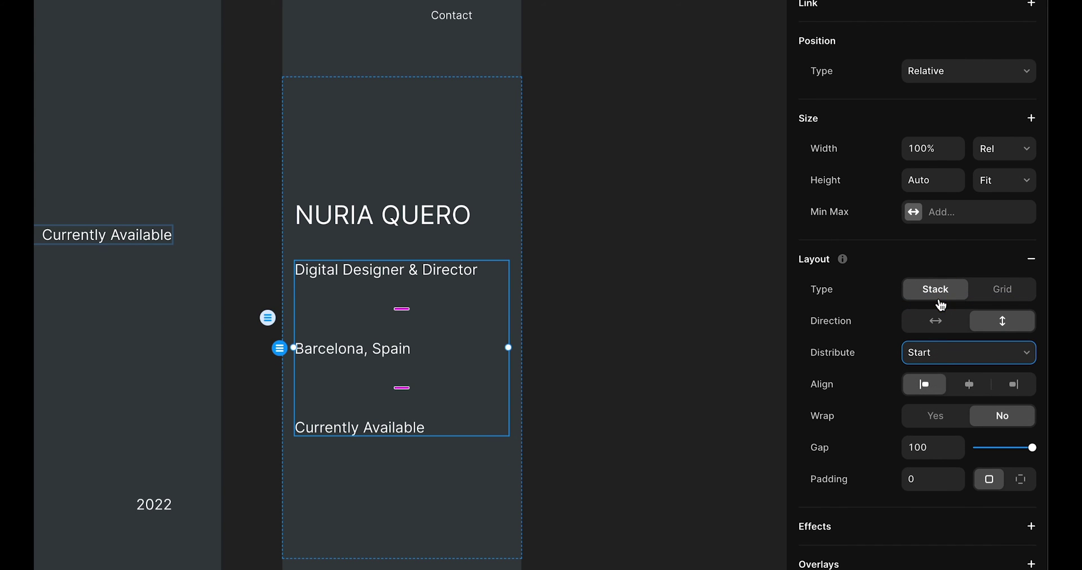
left_click(932, 453)
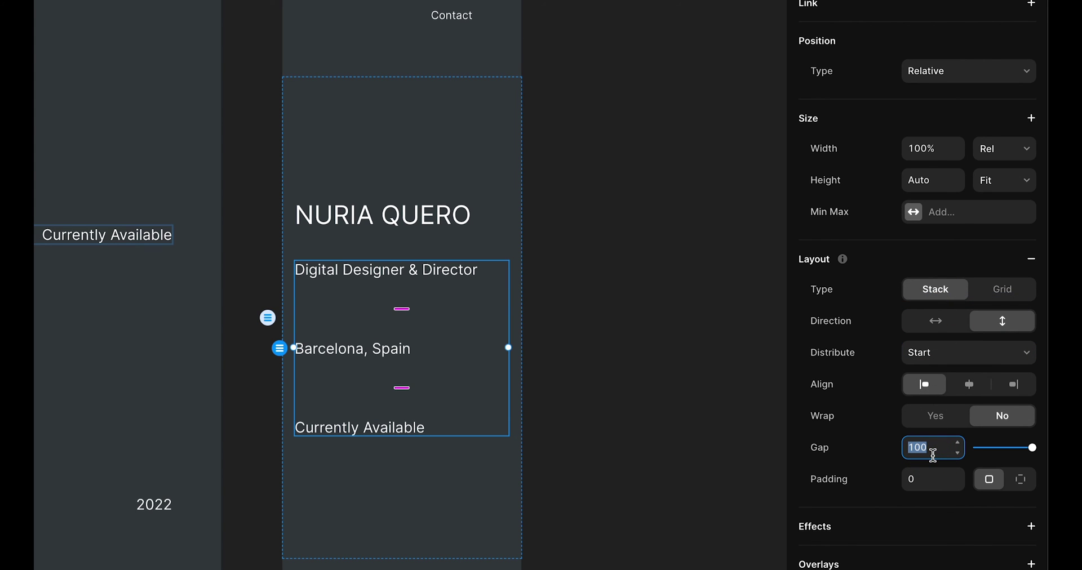
type("2")
key("Return")
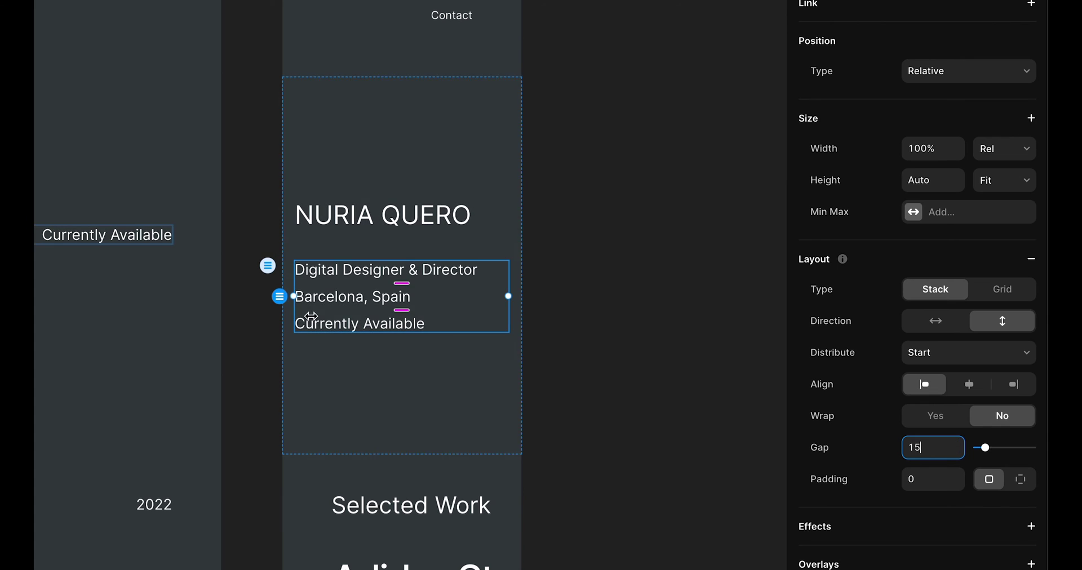
left_click(574, 293)
Collapse the Header layers and set the Phone Project_Section's right and left padding to 20
scroll(575, 293, "down", 4)
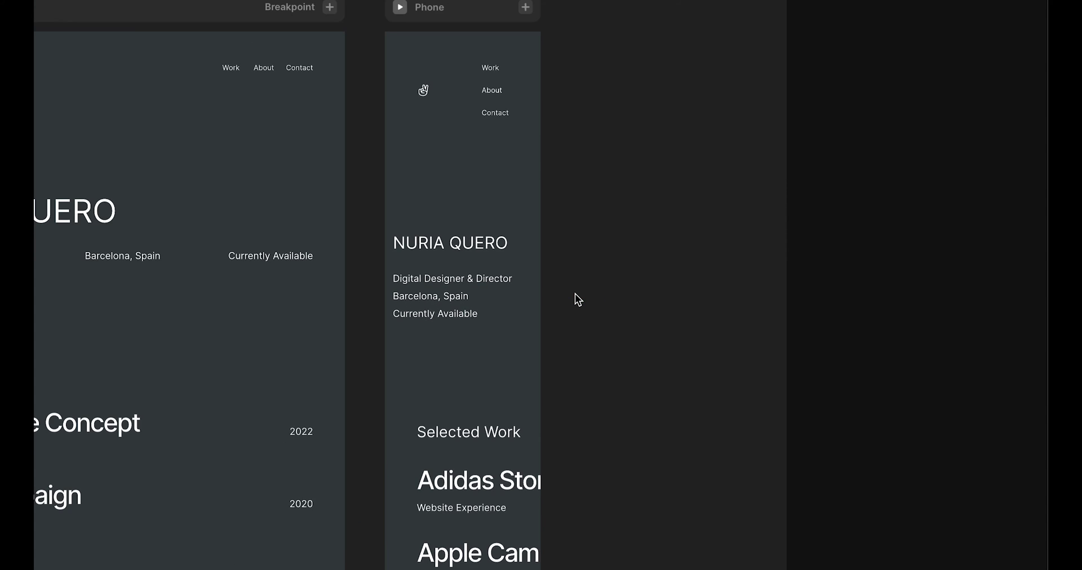
scroll(575, 293, "up", 3)
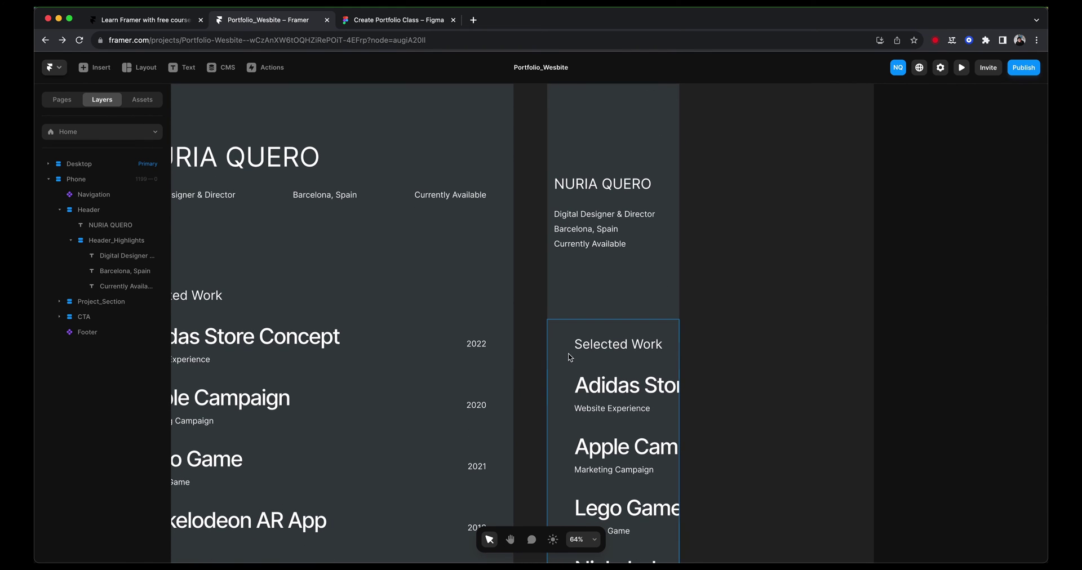
left_click(565, 352)
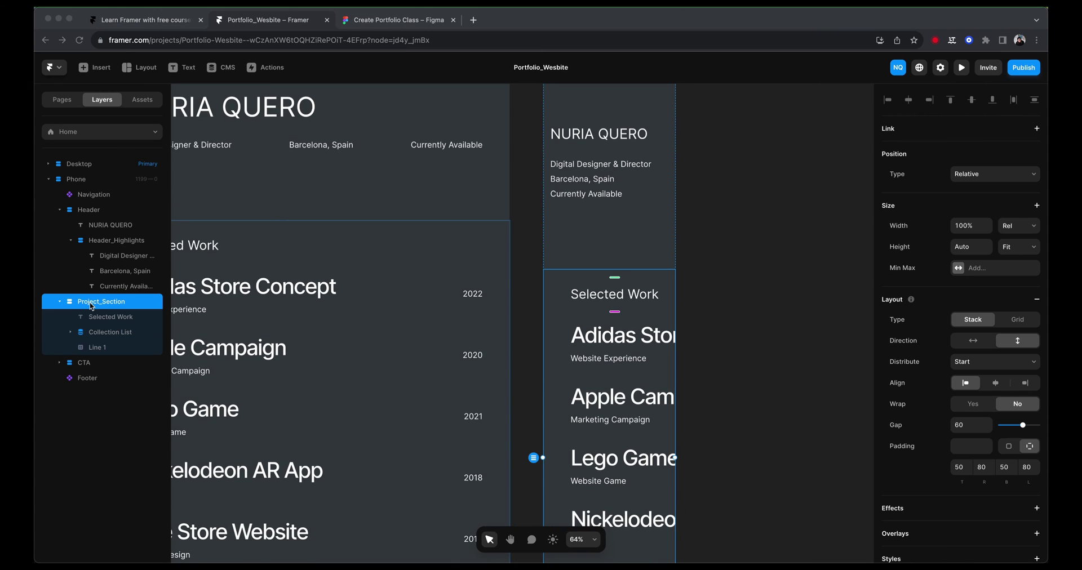
left_click(59, 210)
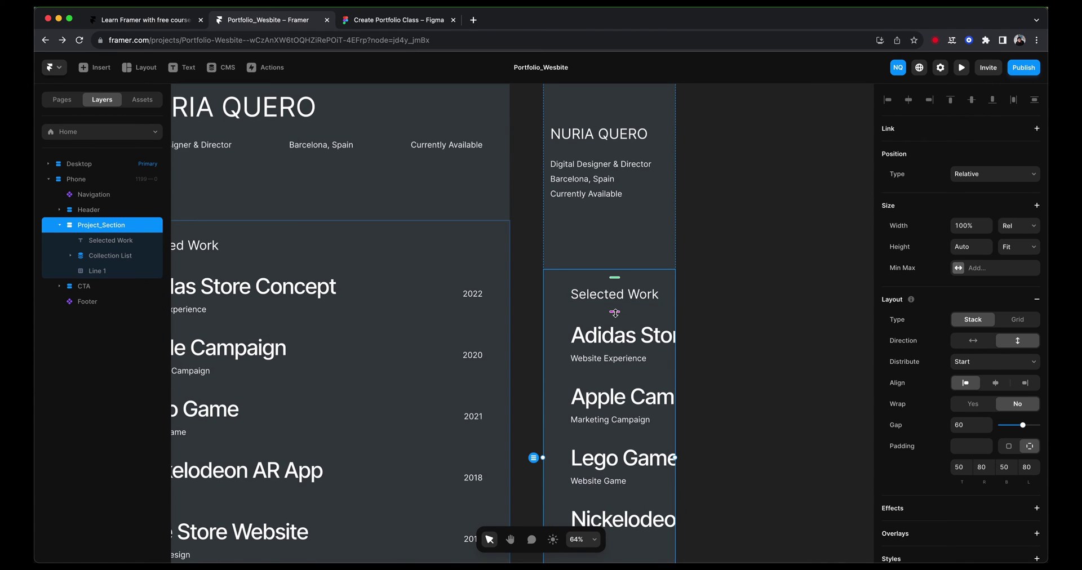
scroll(804, 346, "down", 2)
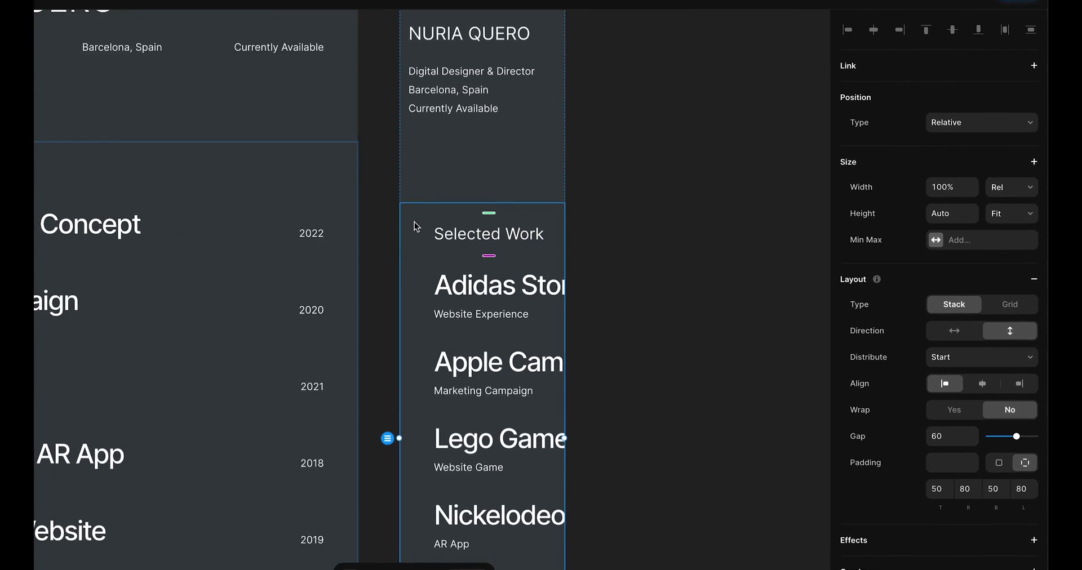
scroll(420, 386, "down", 2)
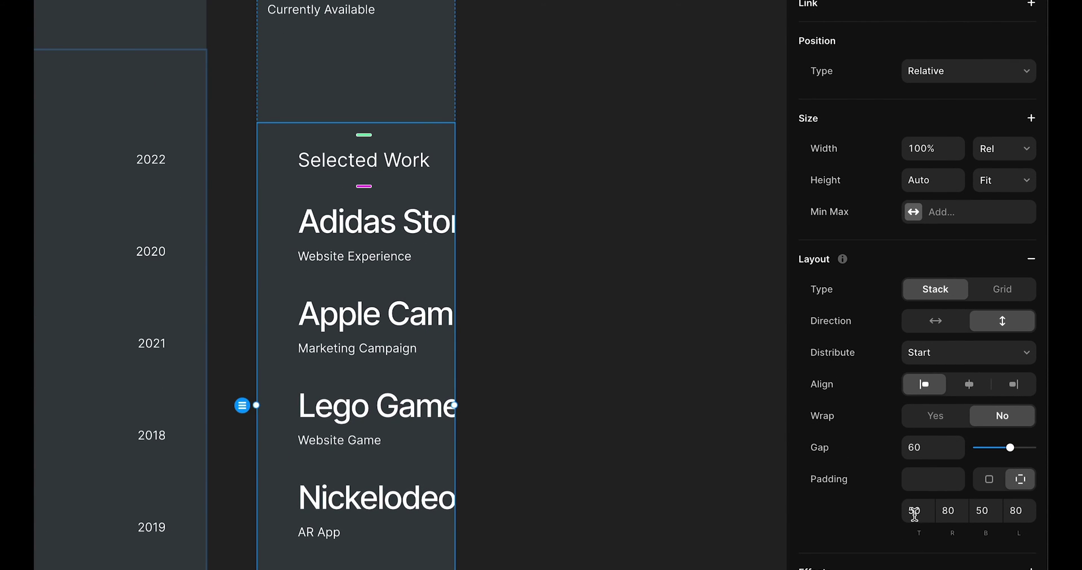
left_click(942, 510)
type("20")
key("Tab")
key("Tab")
type("20")
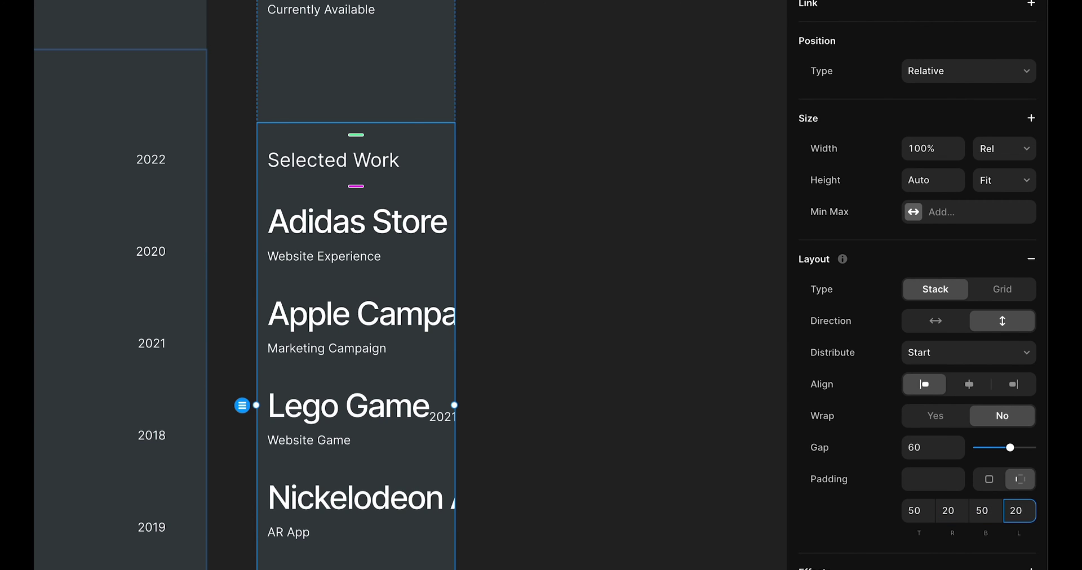
Reduce the Phone "Selected Work" heading's font size to 24 pixels
left_click(338, 165)
scroll(862, 404, "down", 6)
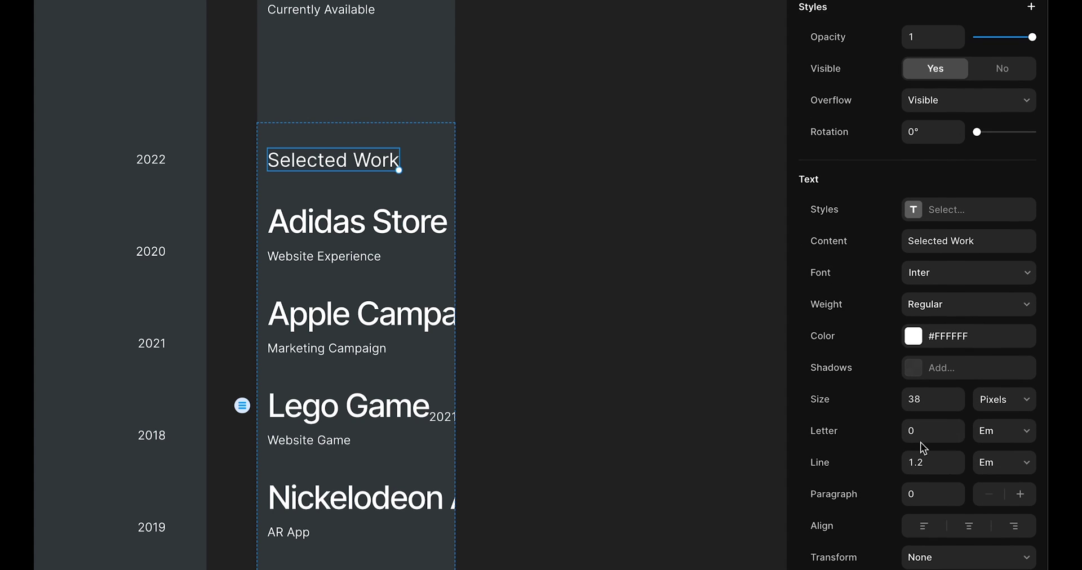
left_click(936, 402)
type("24")
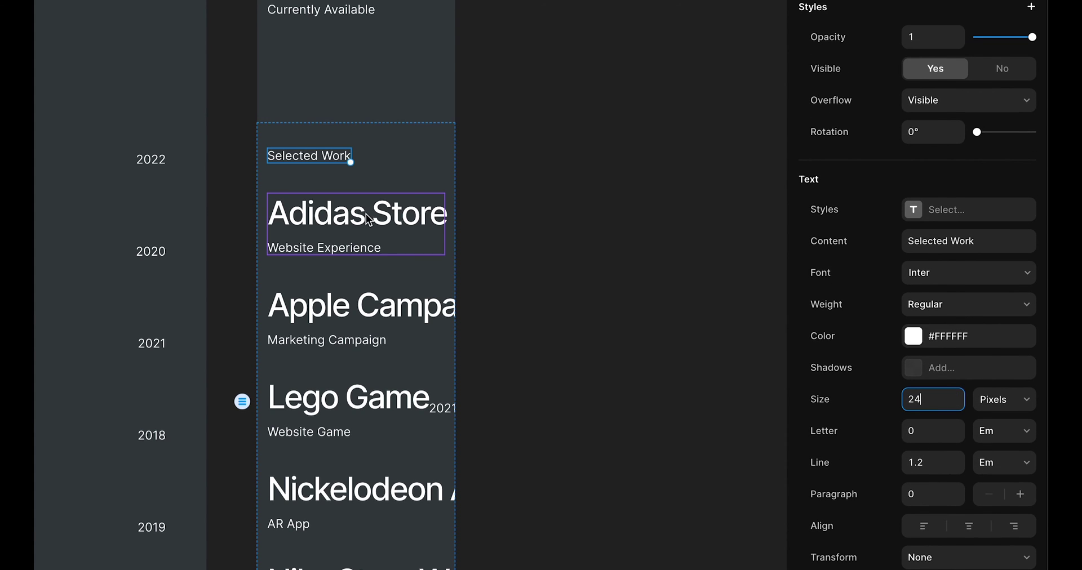
Open the Project_Link component from the Phone breakpoint's project list for editing
left_click(366, 220)
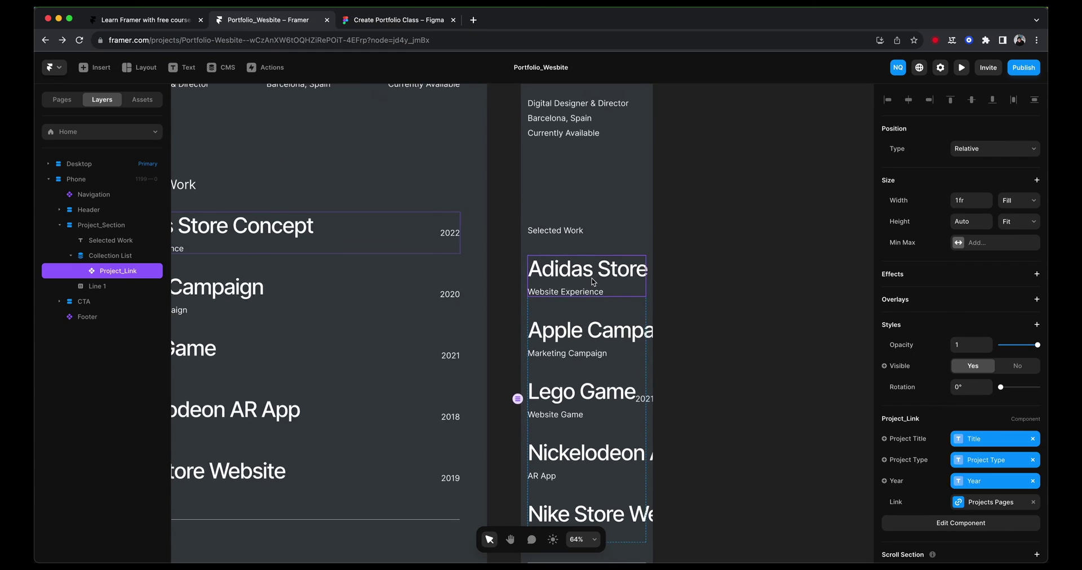
scroll(396, 3, "up", 5)
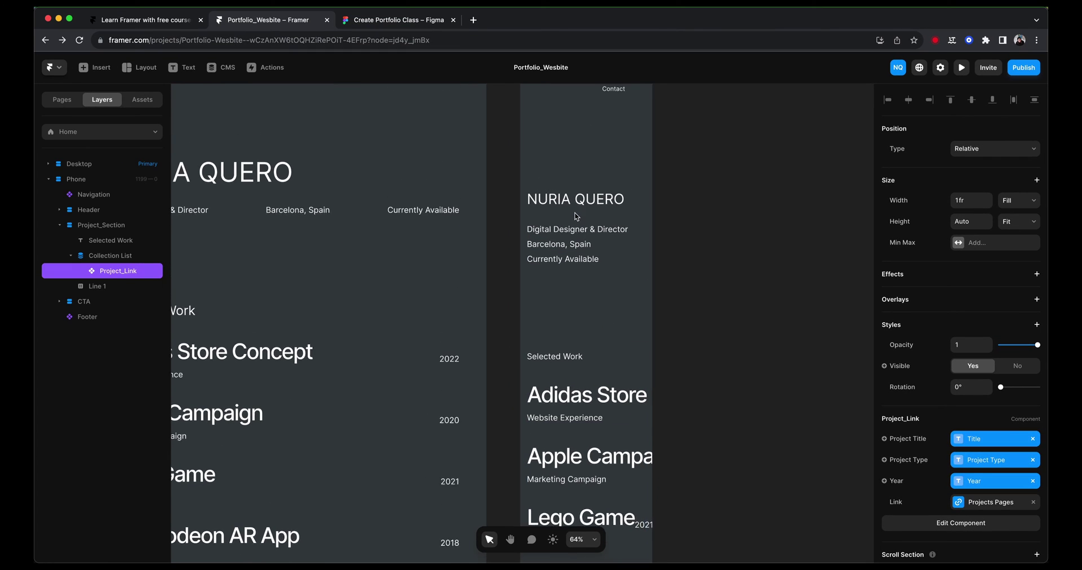
scroll(614, 237, "down", 5)
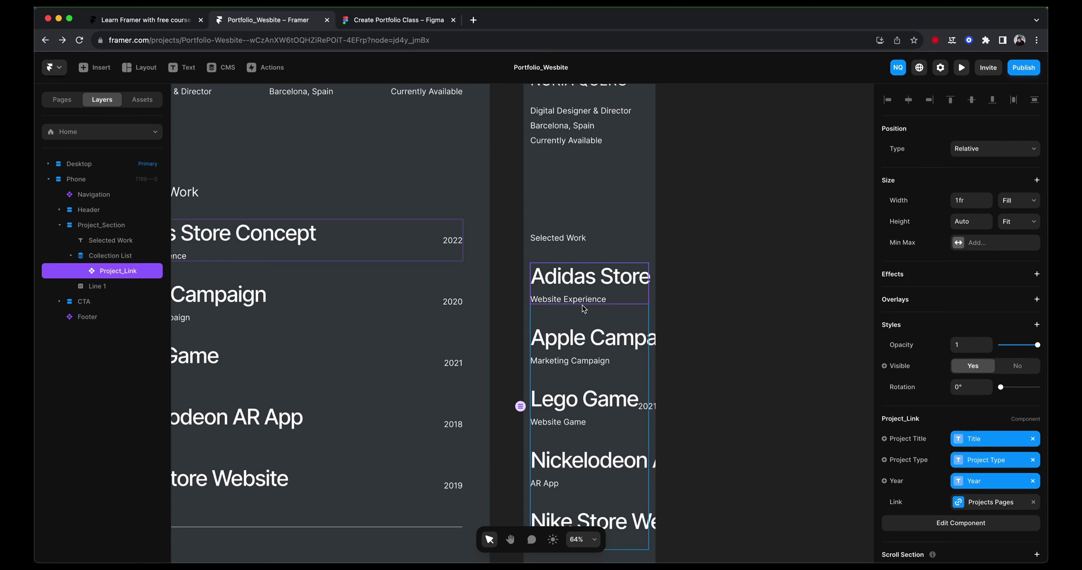
double_click(589, 285)
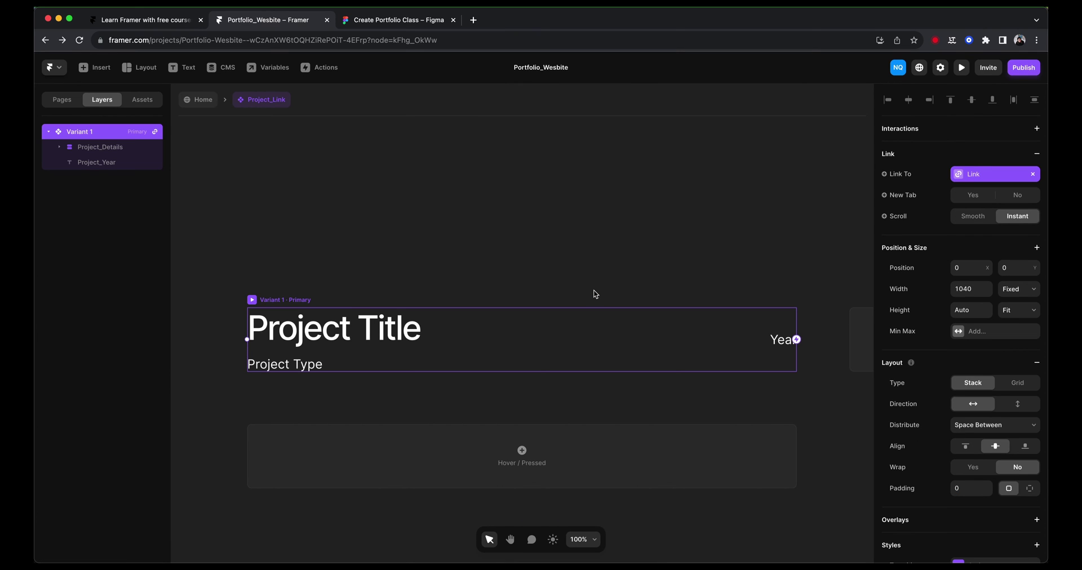
Add a second variant to the Project_Link component and set its width to 390
scroll(595, 294, "down", 5)
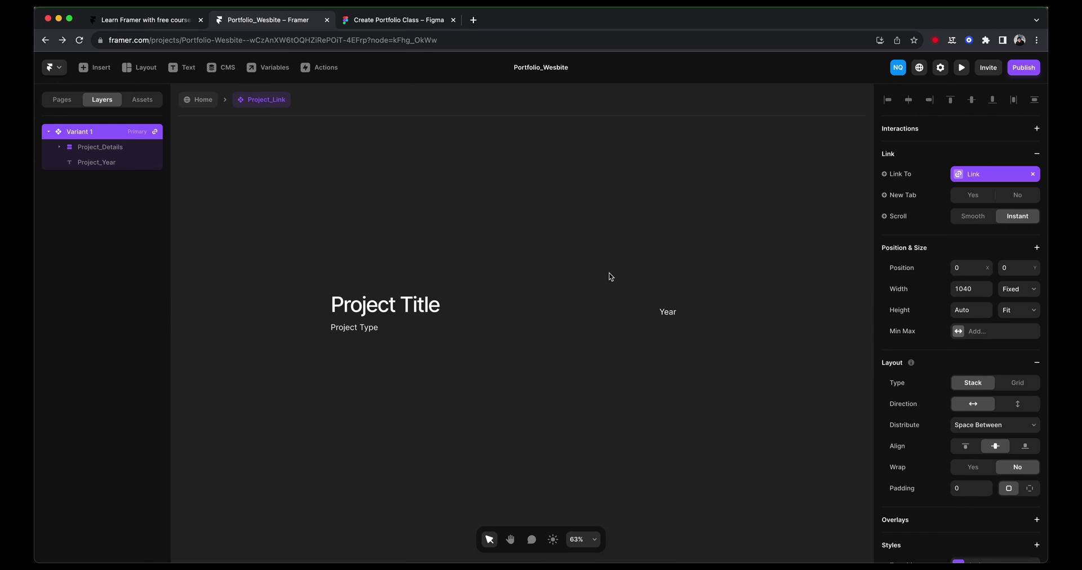
scroll(476, 319, "right", 3)
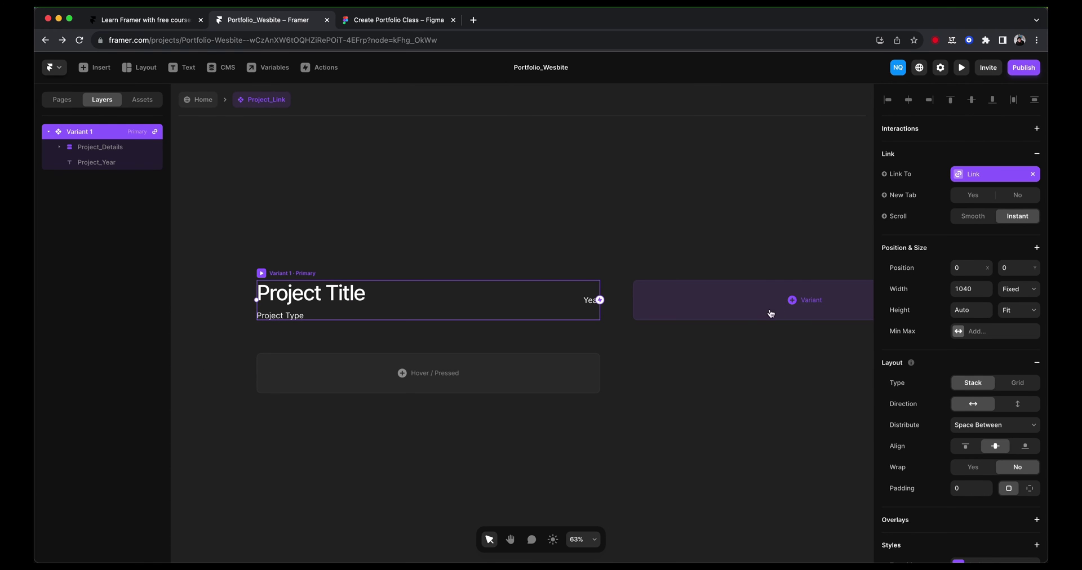
left_click(794, 310)
left_click(963, 288)
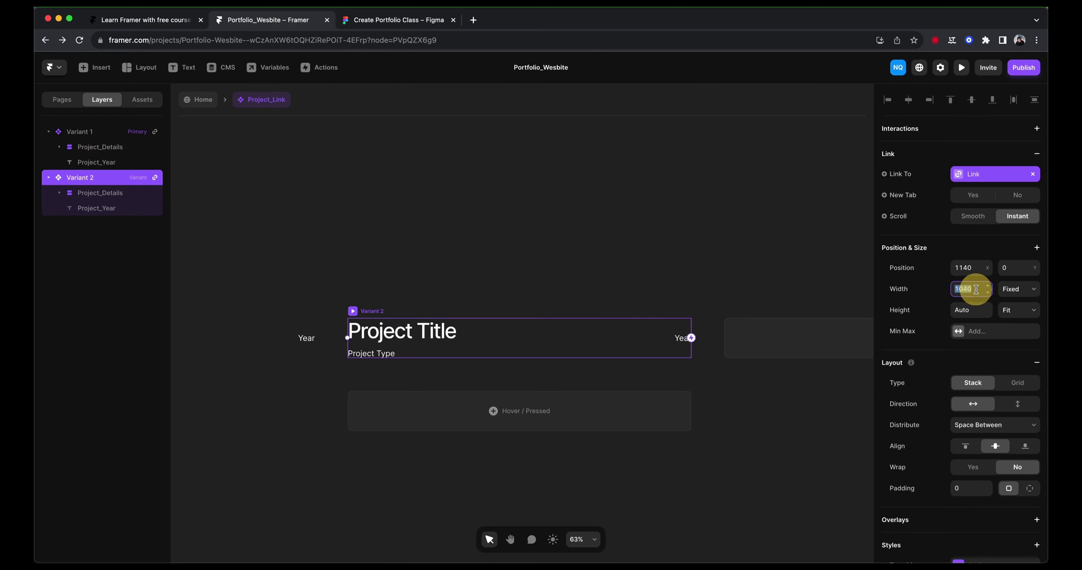
type("390")
key("Return")
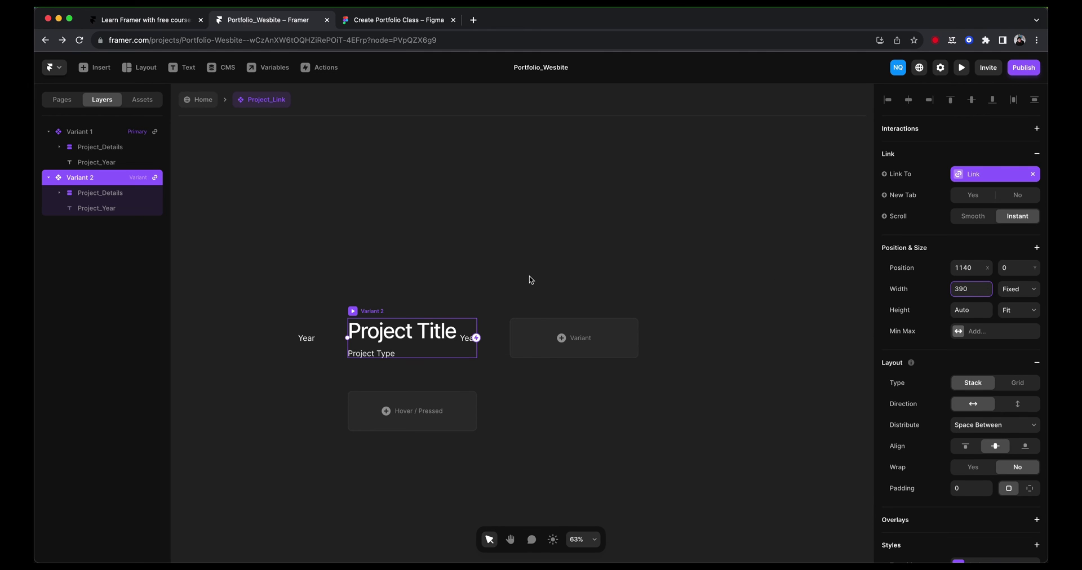
Set the Project Title's font size to 42 in the second Project_Link variant
double_click(388, 332)
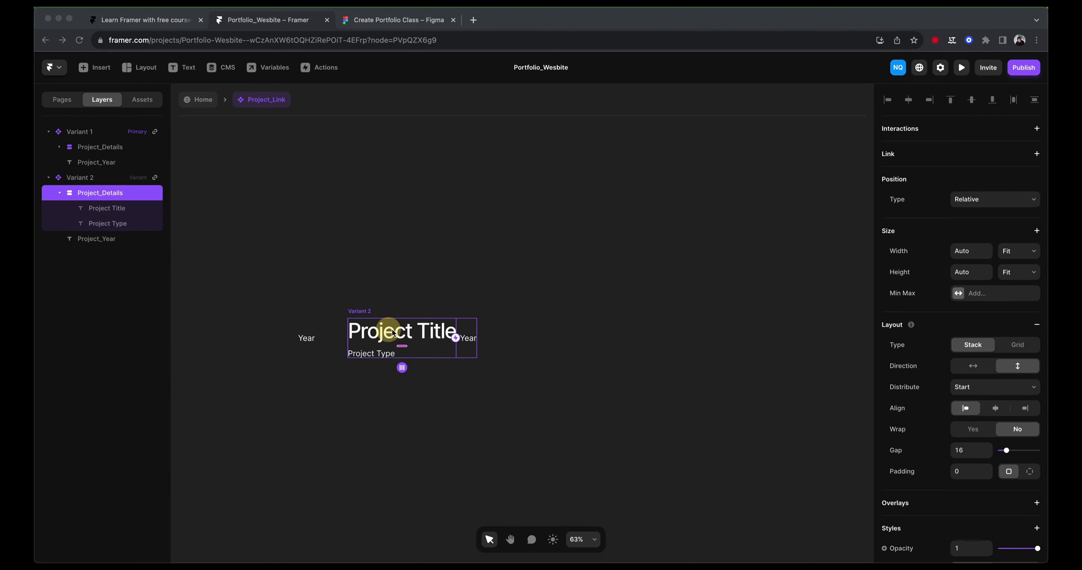
left_click(90, 201)
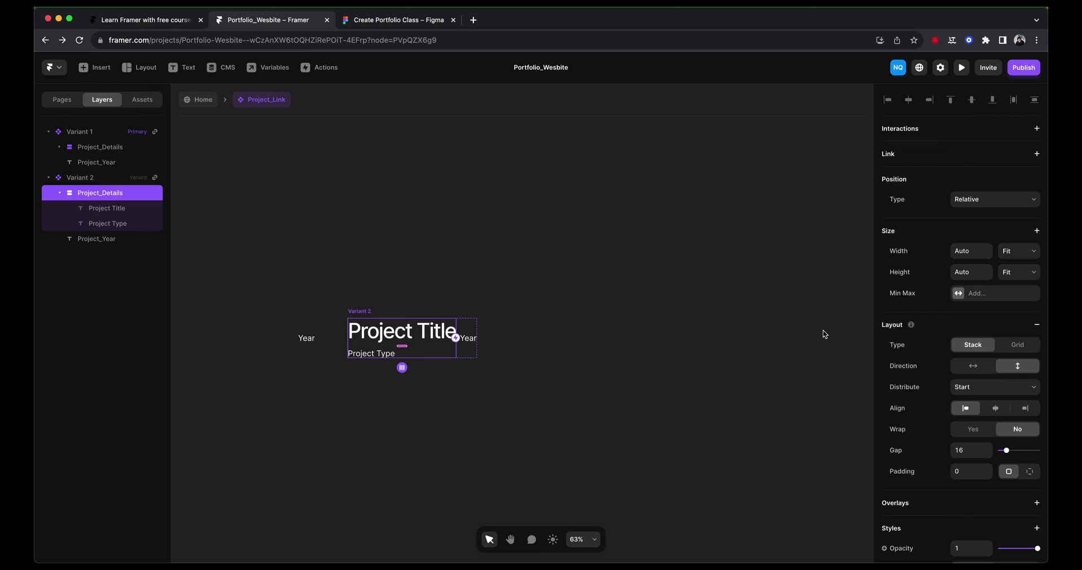
scroll(939, 385, "down", 5)
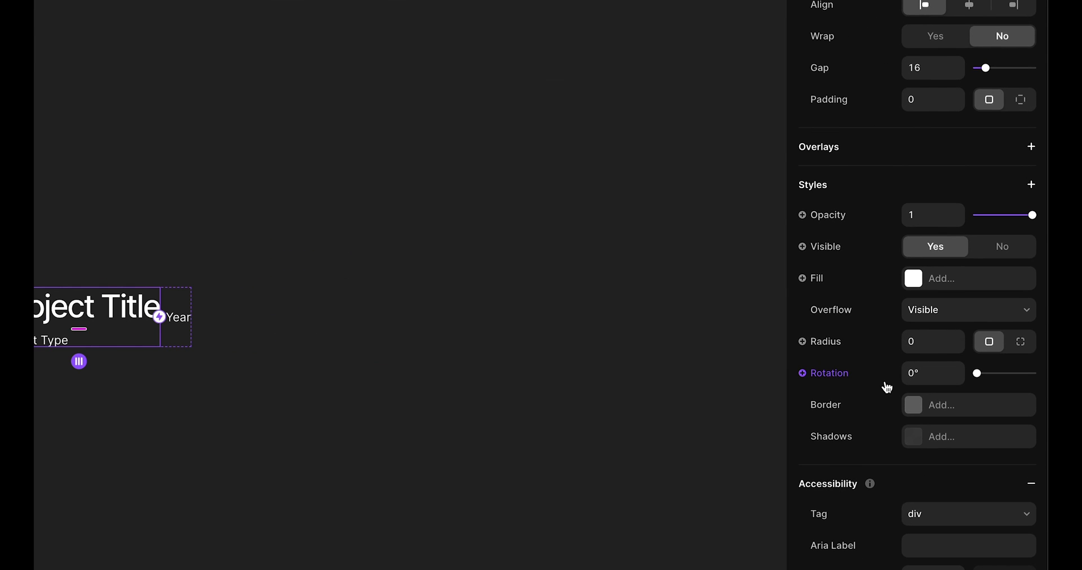
scroll(887, 387, "up", 3)
left_click(927, 375)
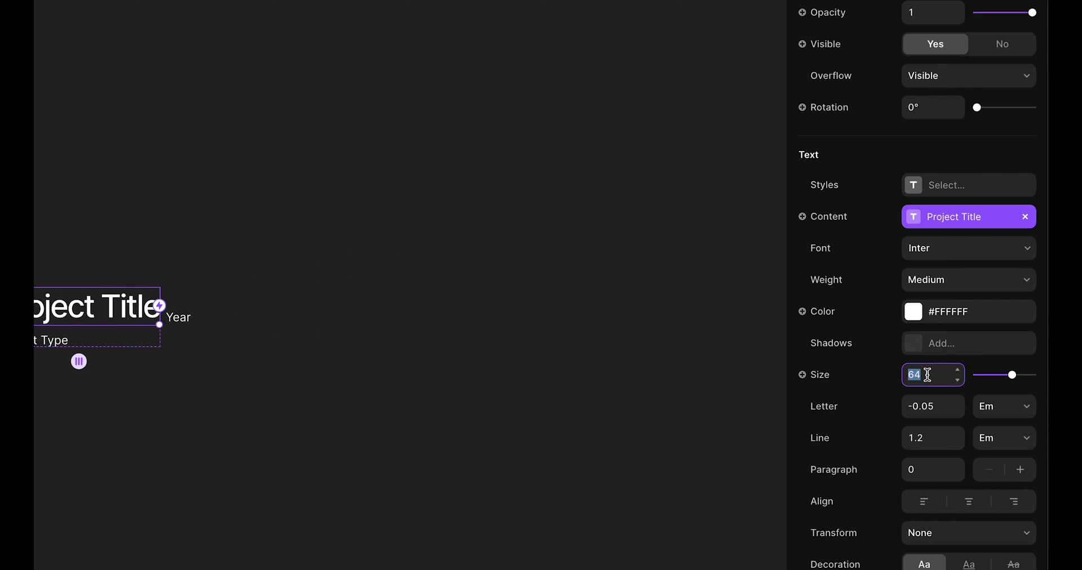
type("42")
key("Return")
Examine the text settings of the Project Type and Year layers in the second Project_Link variant
left_click(50, 339)
scroll(872, 438, "down", 5)
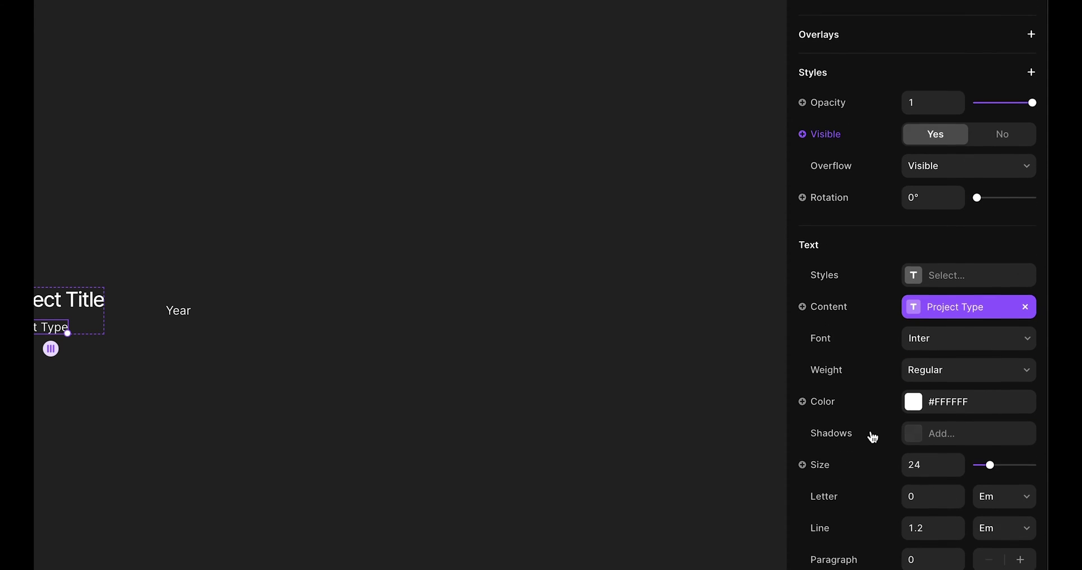
left_click(180, 313)
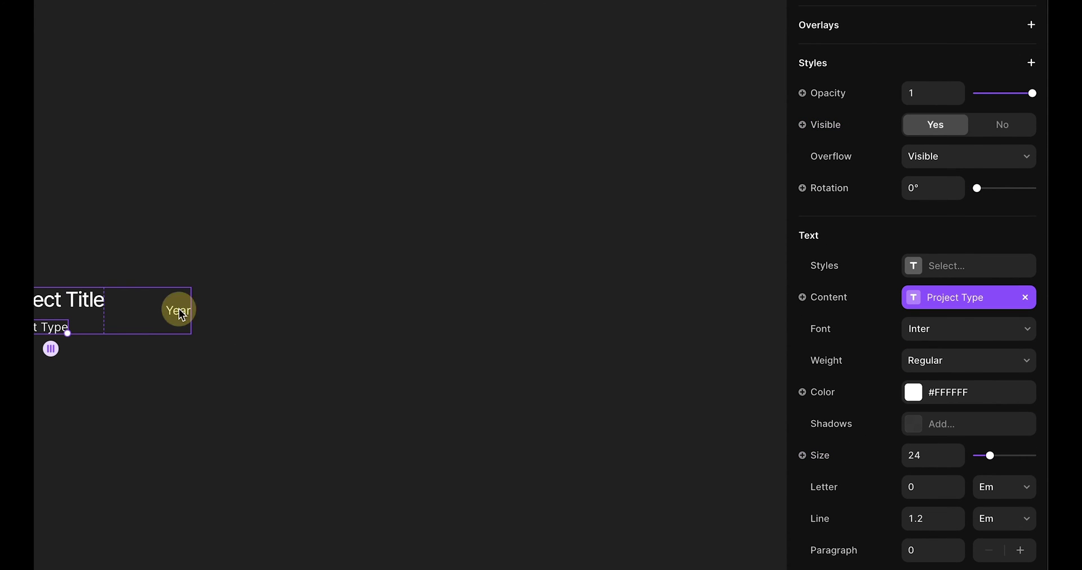
left_click(180, 315)
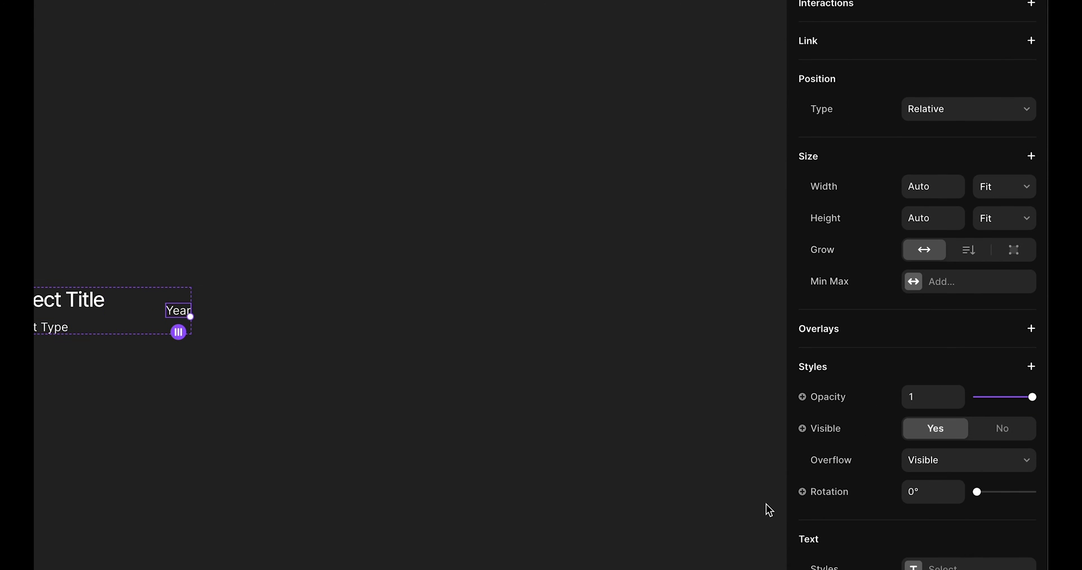
scroll(768, 506, "down", 3)
scroll(903, 456, "down", 5)
scroll(903, 457, "up", 5)
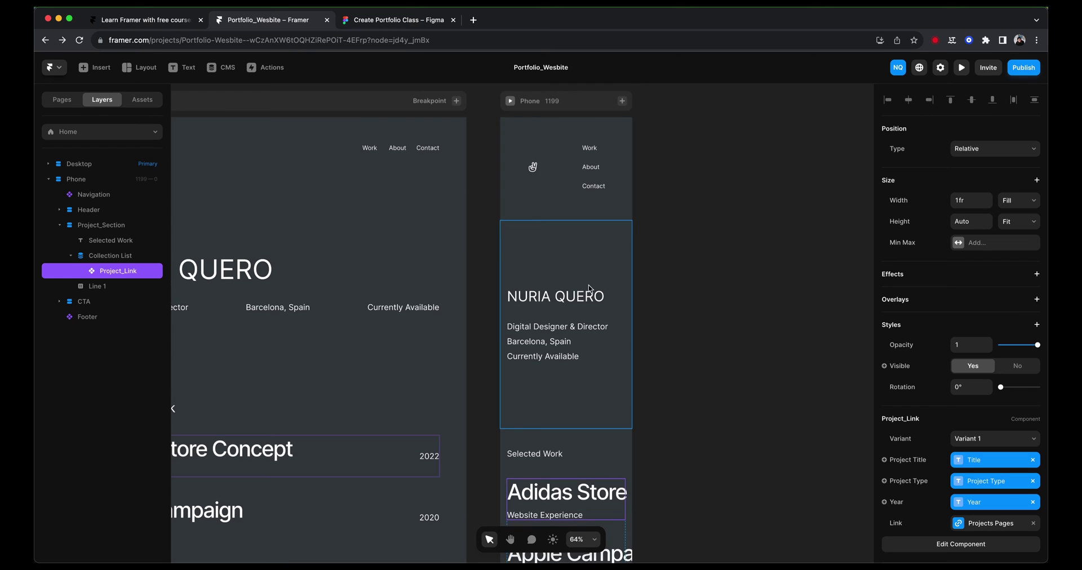
scroll(590, 290, "down", 4)
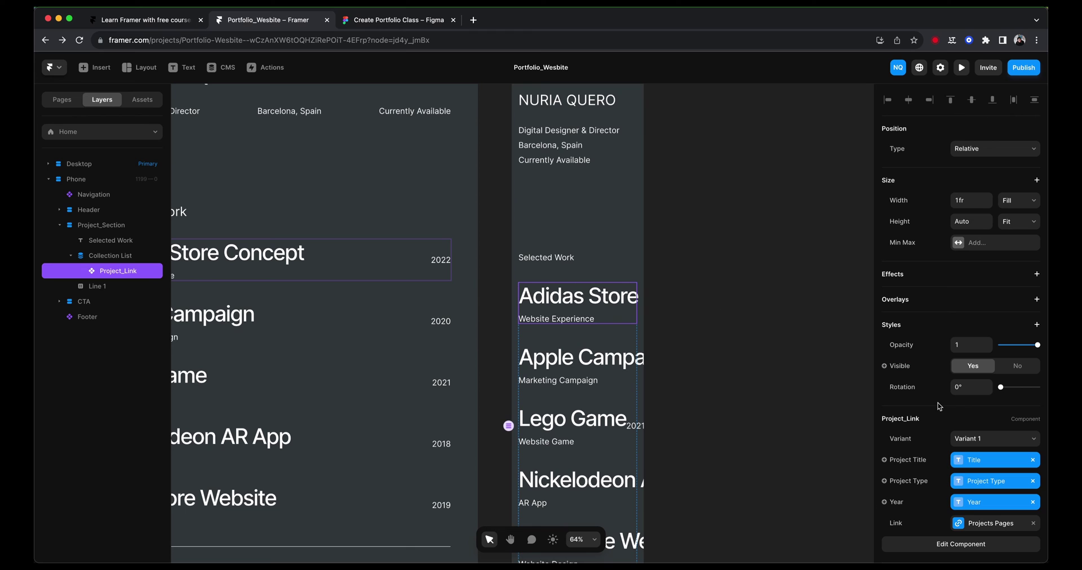
Switch the Project_Link in the Phone breakpoint's project list to Variant 2
left_click(980, 438)
left_click(980, 450)
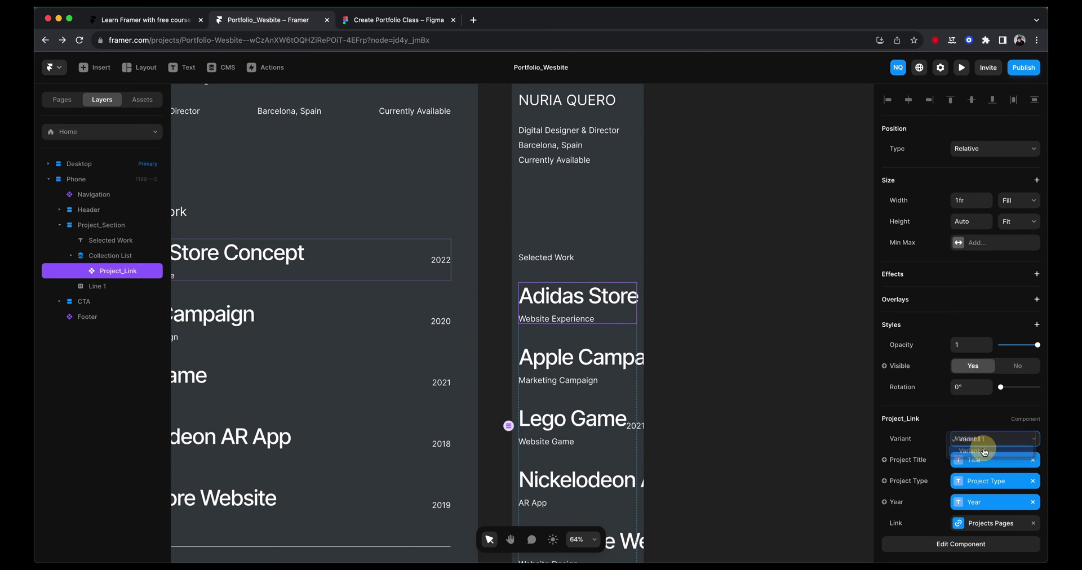
scroll(620, 316, "down", 3)
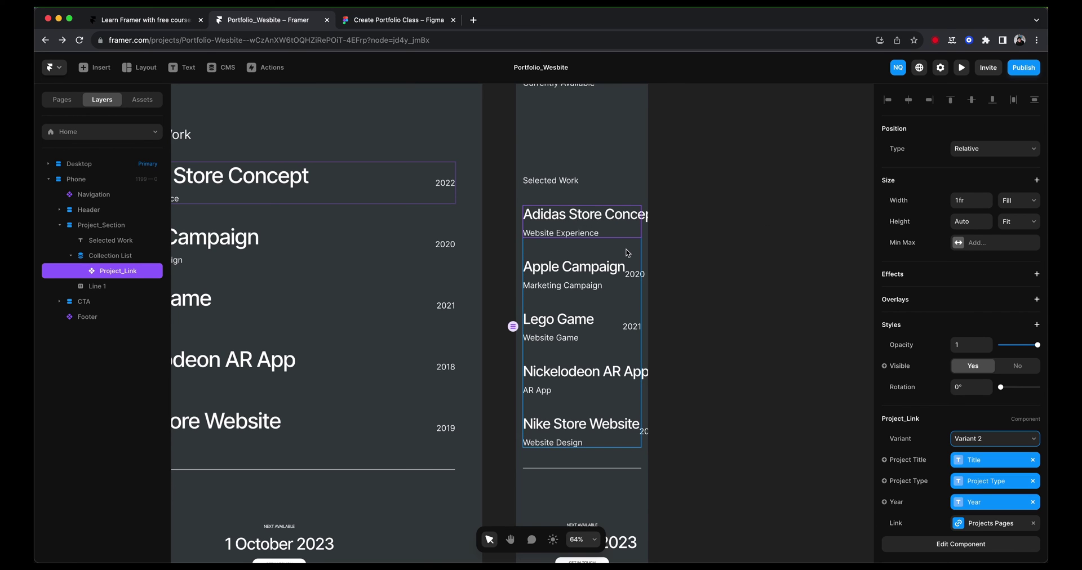
Reopen the Project_Link component and set the Project Title's width to Fill in Variant 2
double_click(614, 216)
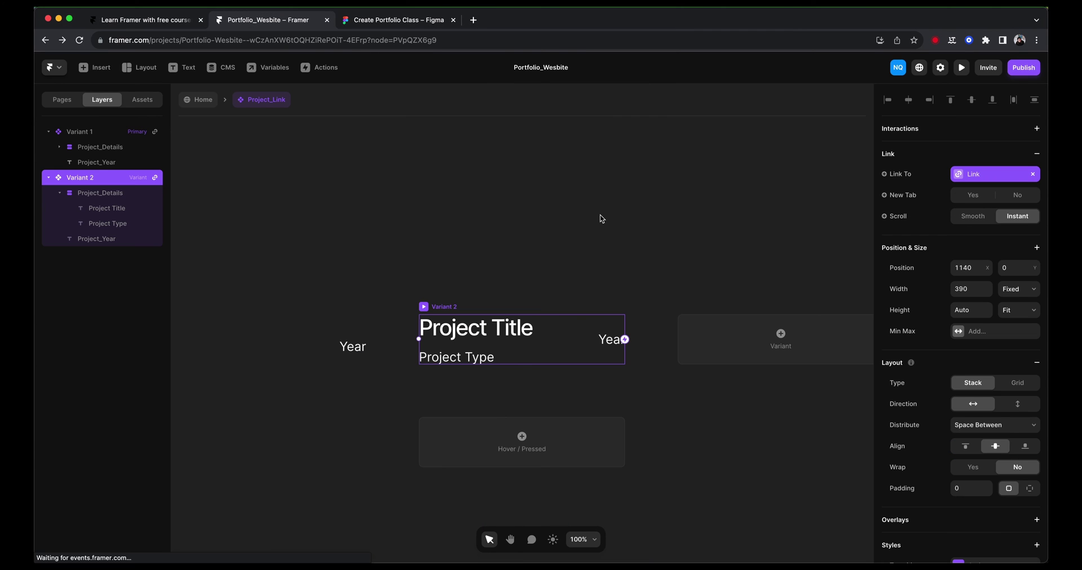
double_click(507, 332)
left_click(507, 332)
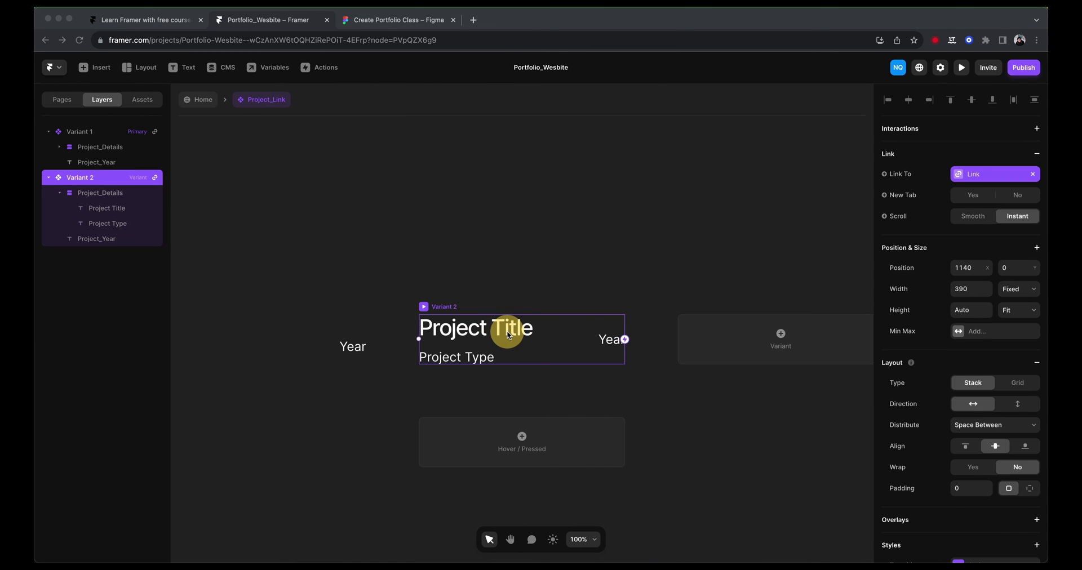
left_click(507, 332)
left_click(1025, 254)
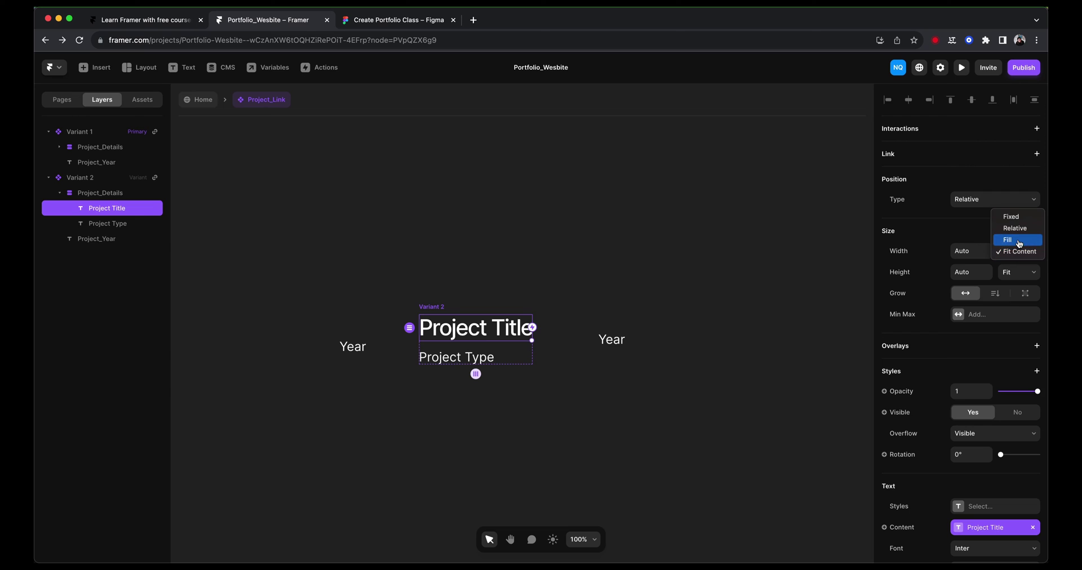
left_click(1017, 240)
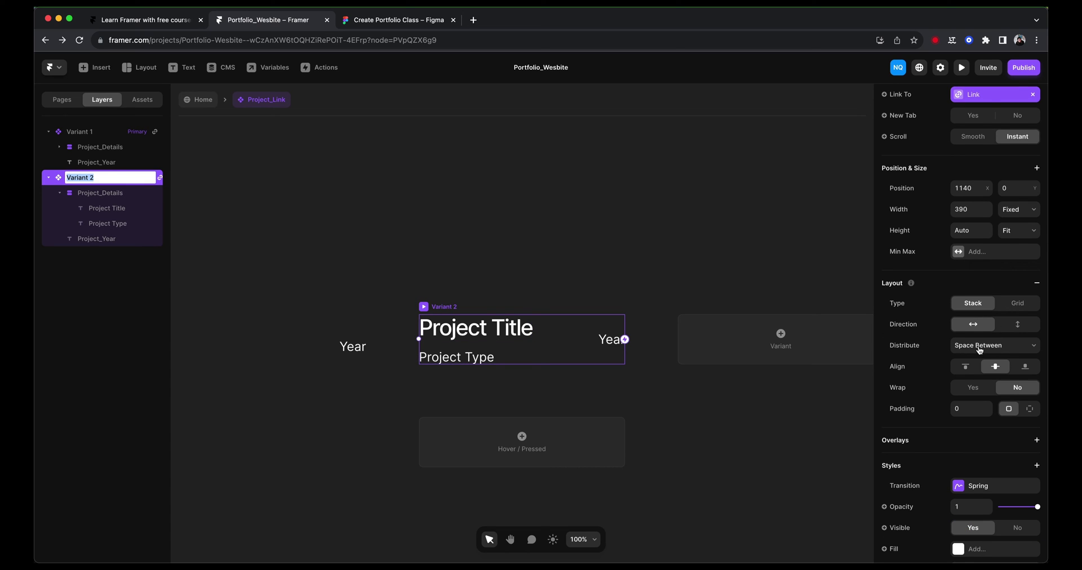
Set the width of Variant 2's Project_Details stack to Fill and return to the Home page
left_click(107, 194)
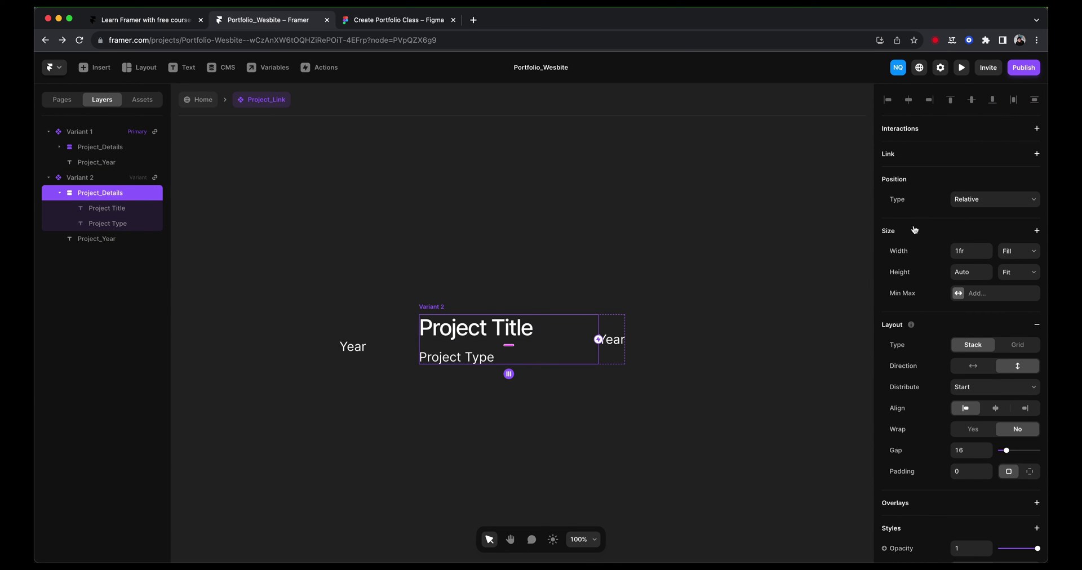
left_click(1021, 254)
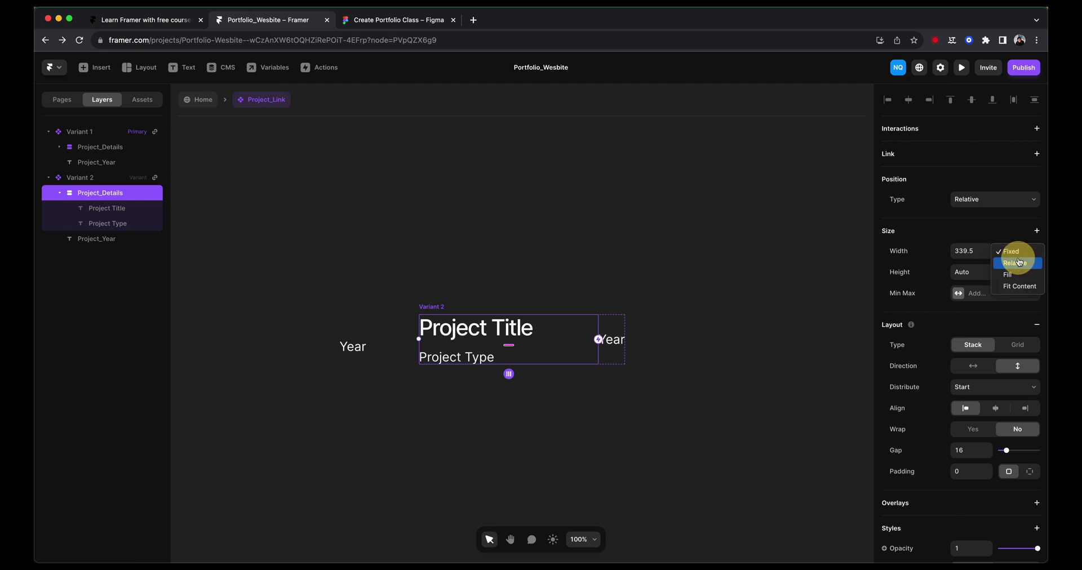
left_click(1015, 246)
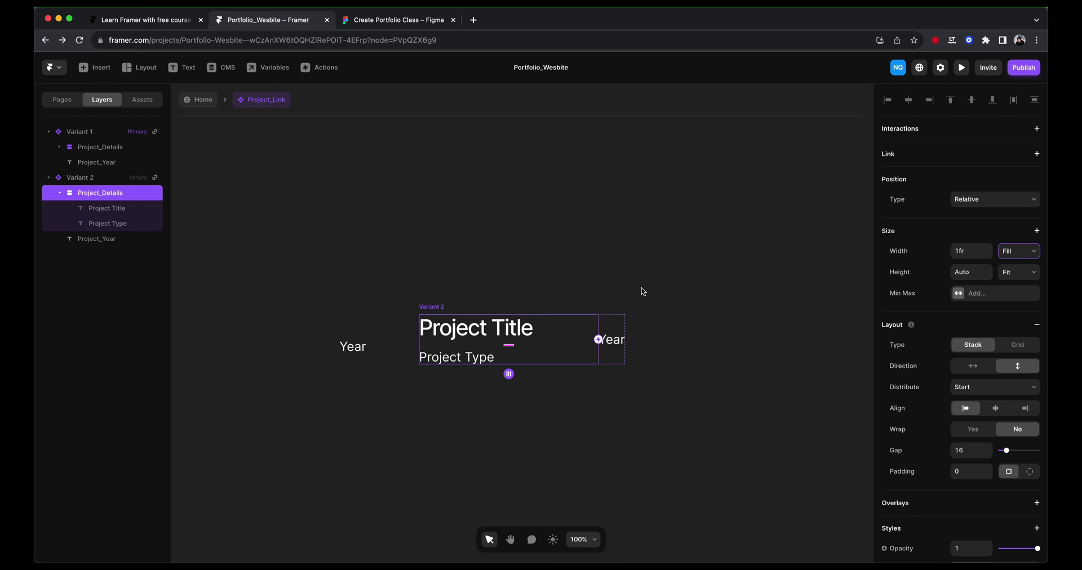
left_click(204, 101)
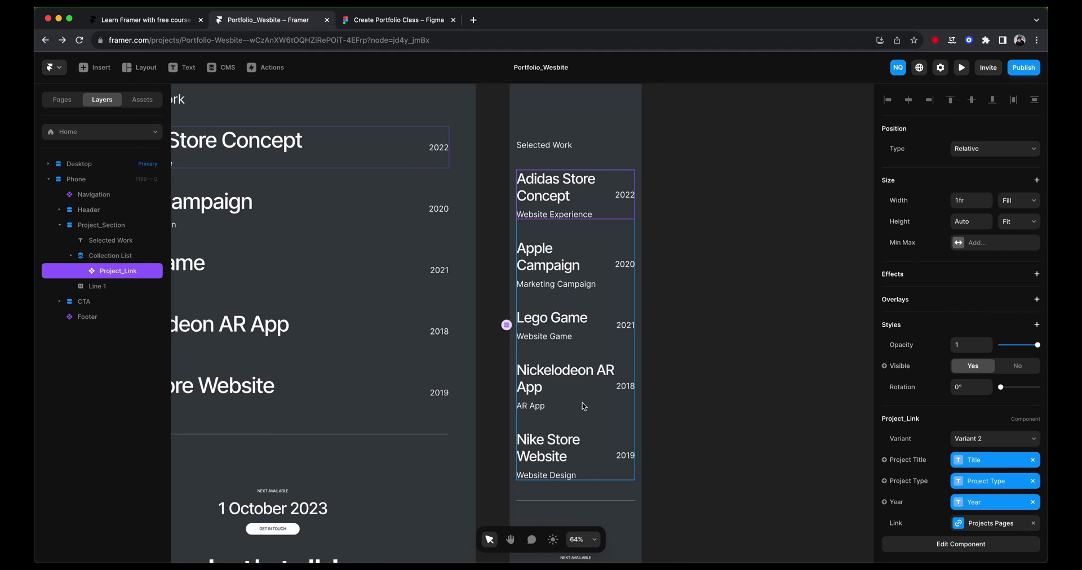
scroll(601, 356, "down", 1)
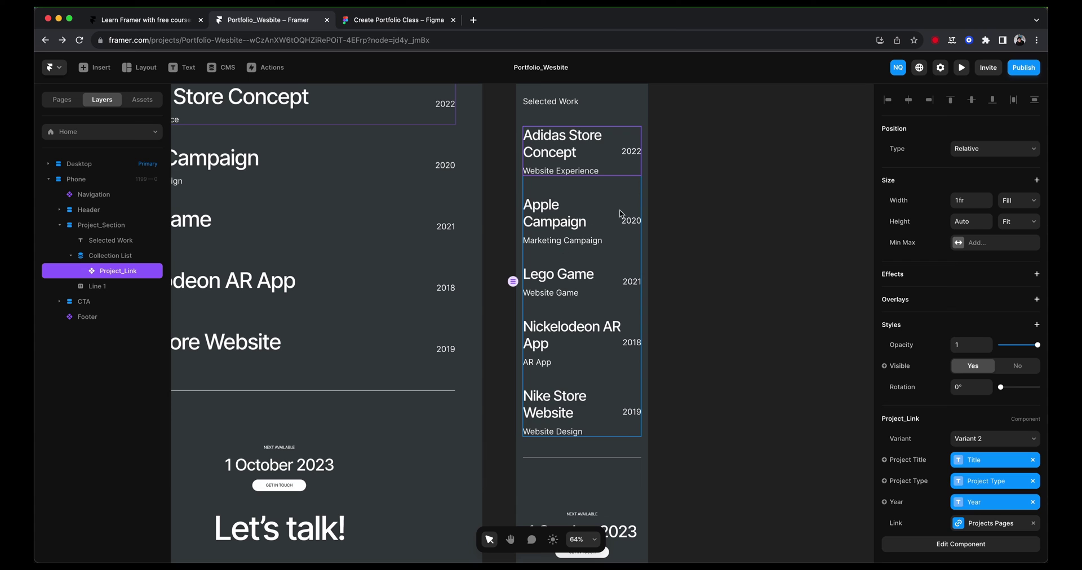
Set Project_Link Variant 2's distribution to Start, with a gap between details and year, and return to the Home page
double_click(561, 150)
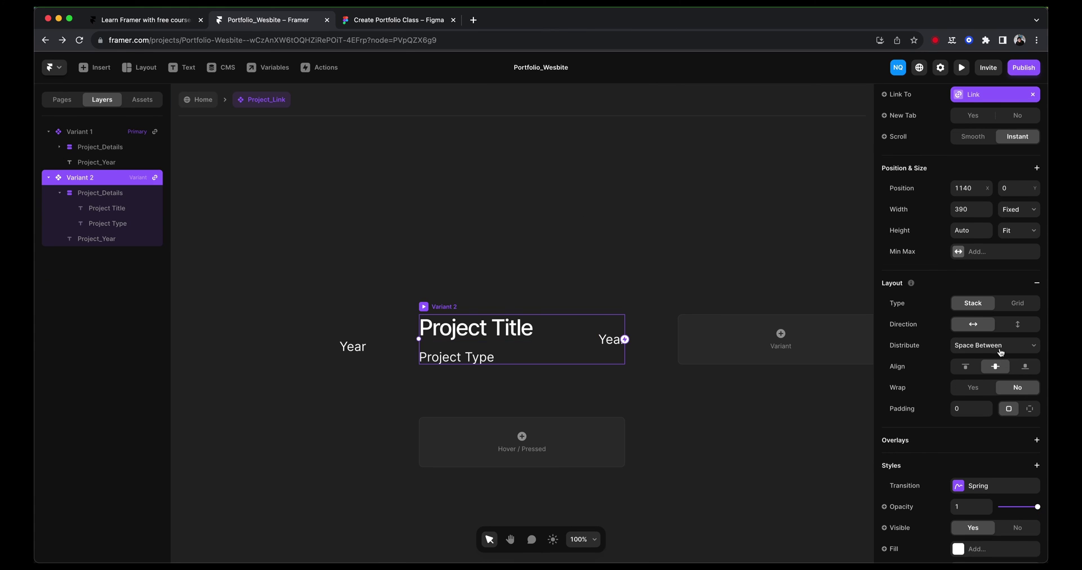
left_click(1000, 346)
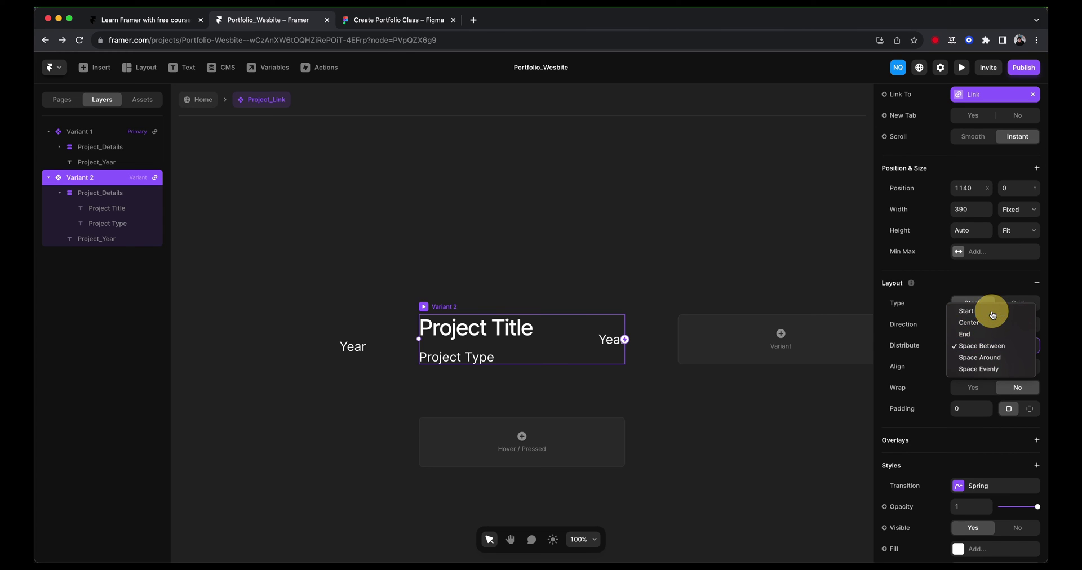
left_click(966, 311)
left_click(966, 408)
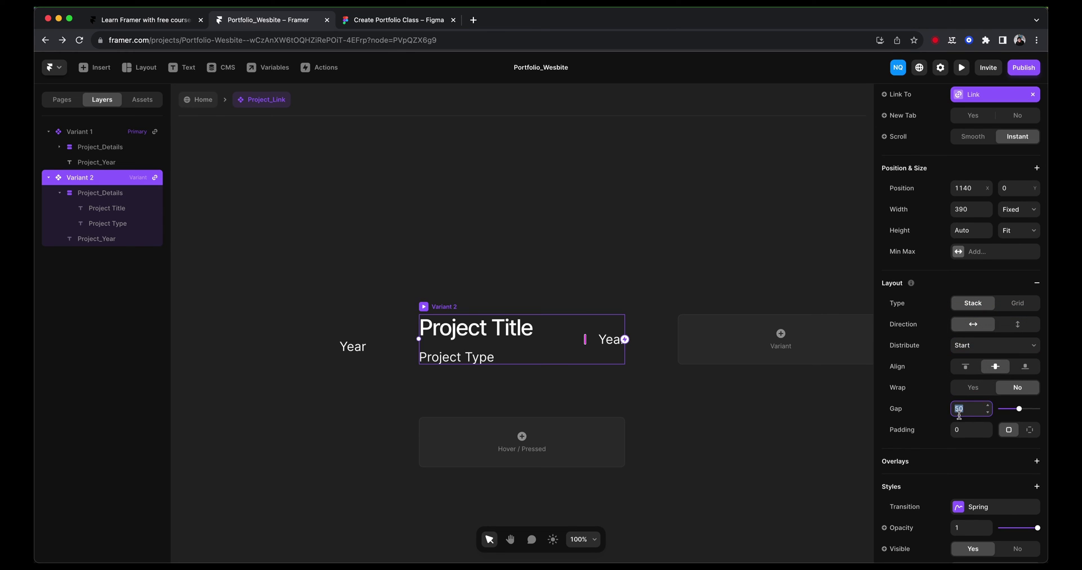
left_click(192, 99)
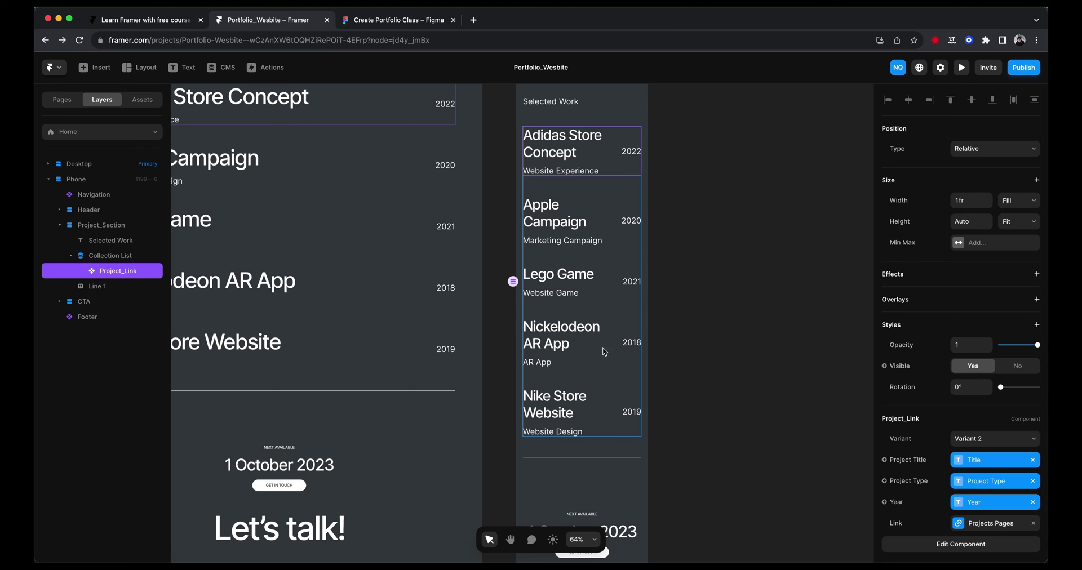
Reduce the font size of the Phone breakpoint's "Let's talk!" heading to 72 pixels
scroll(617, 404, "up", 2)
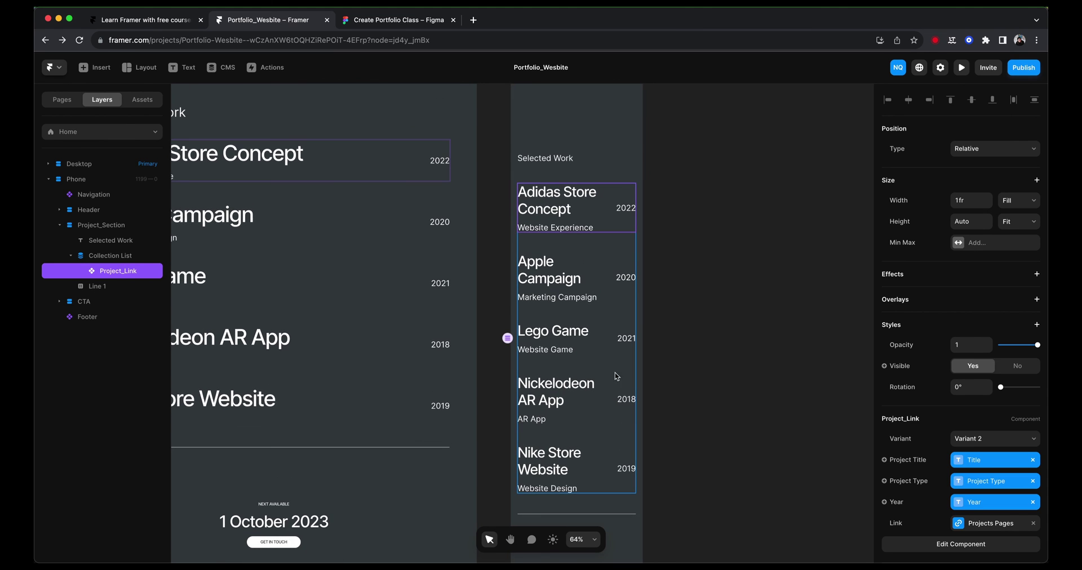
scroll(607, 317, "down", 4)
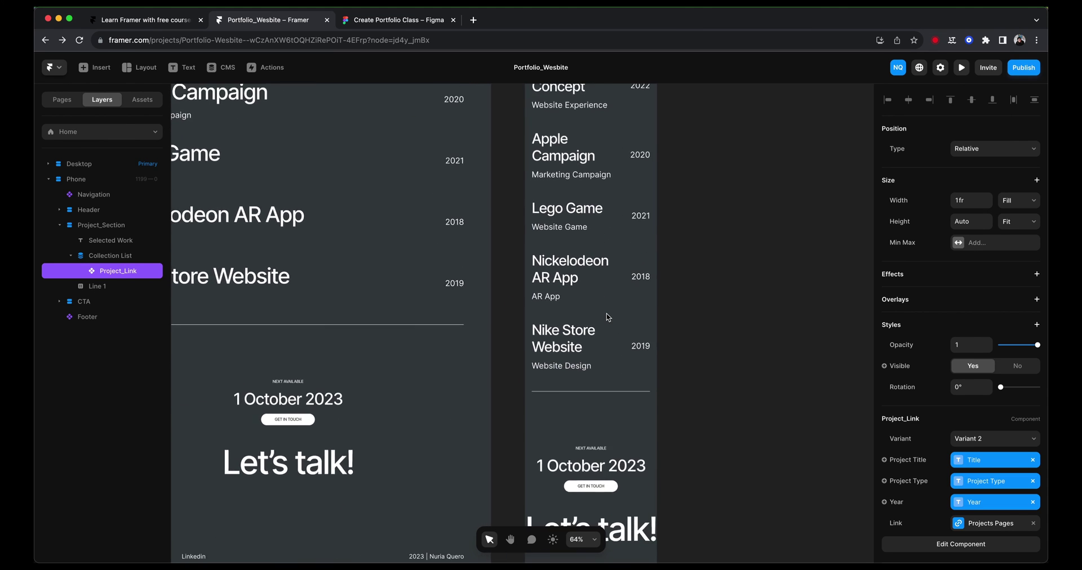
scroll(608, 317, "down", 2)
scroll(607, 317, "up", 10)
scroll(608, 318, "down", 10)
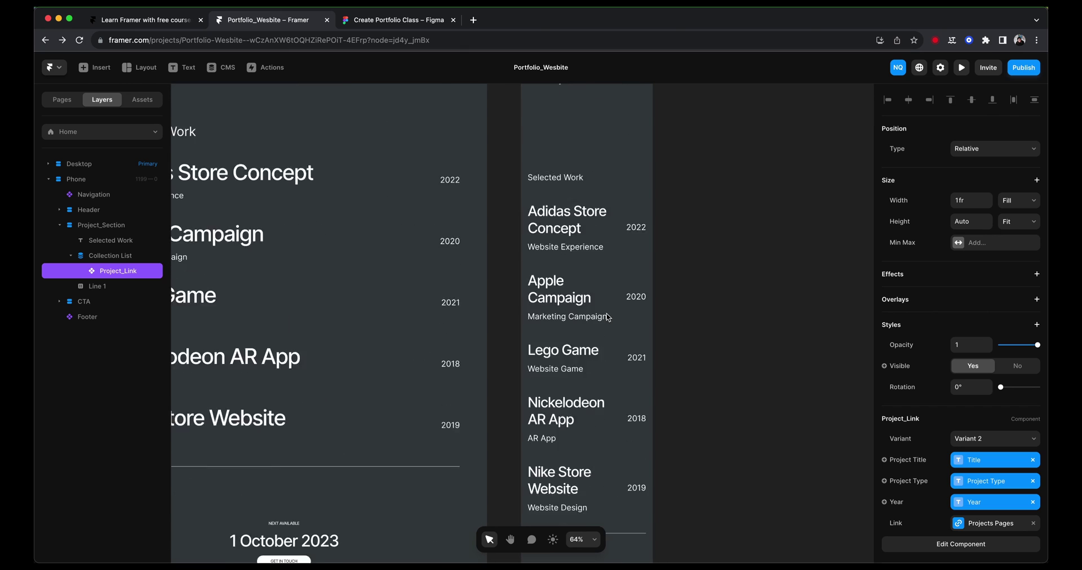
scroll(608, 317, "down", 1)
left_click(600, 394)
left_click(973, 404)
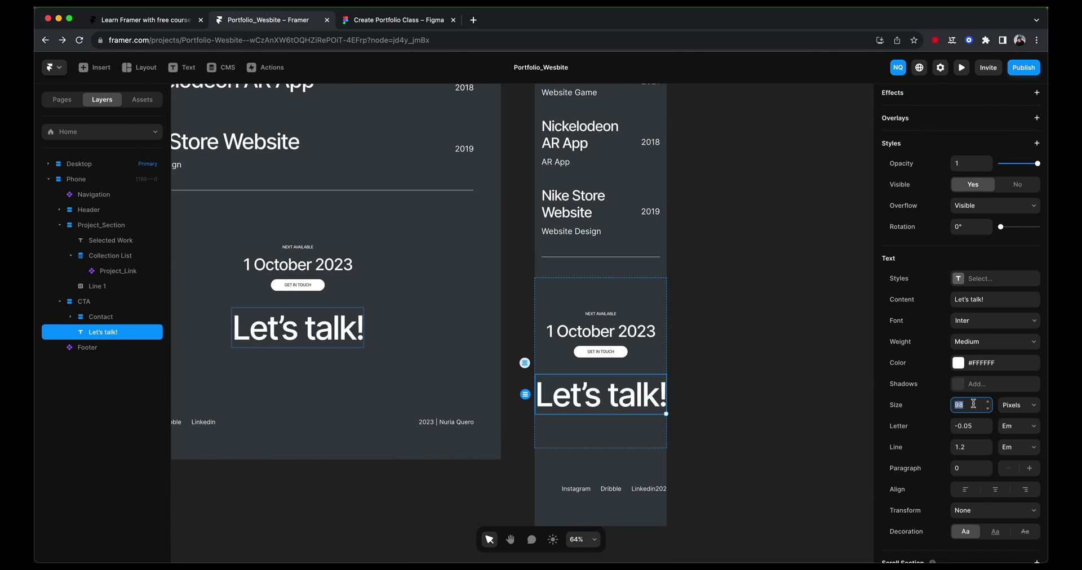
key("Return")
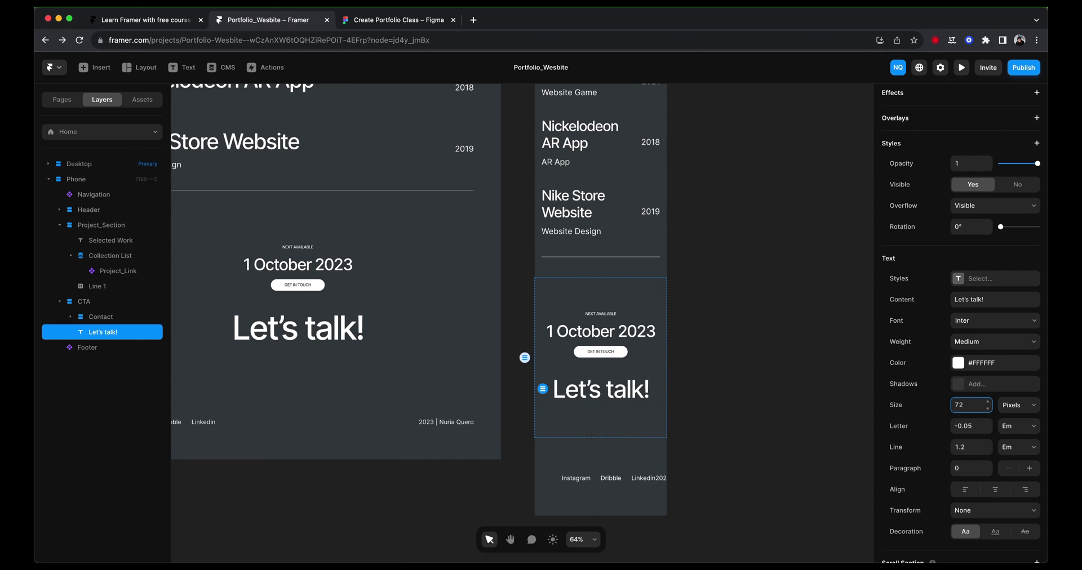
Set the font size of the Phone breakpoint's "1 October 2023" text to 38 pixels
left_click(625, 333)
left_click(625, 334)
left_click(969, 449)
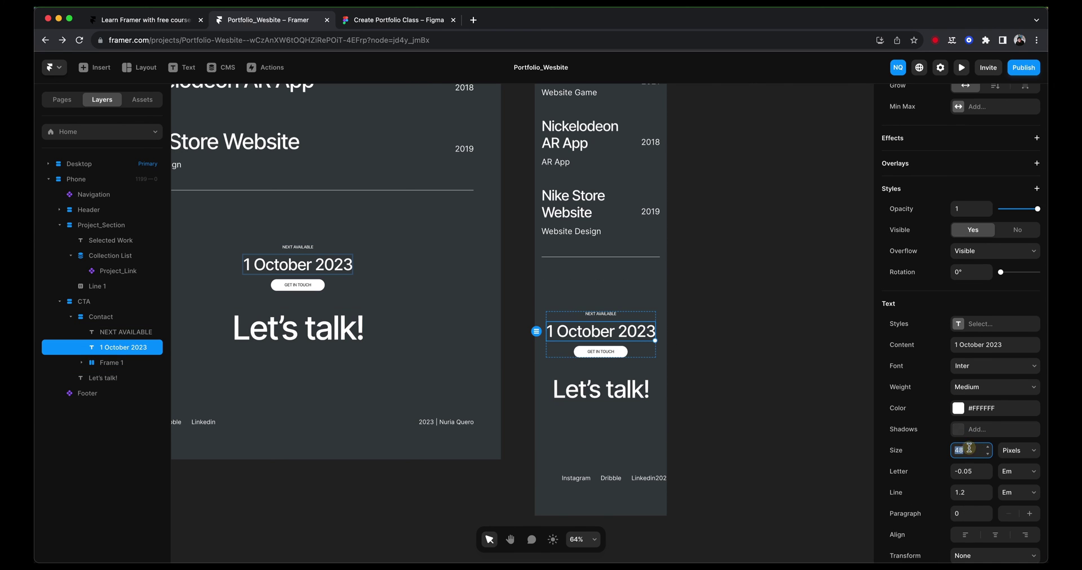
Open the Footer component from the Phone breakpoint for editing
scroll(802, 395, "down", 1)
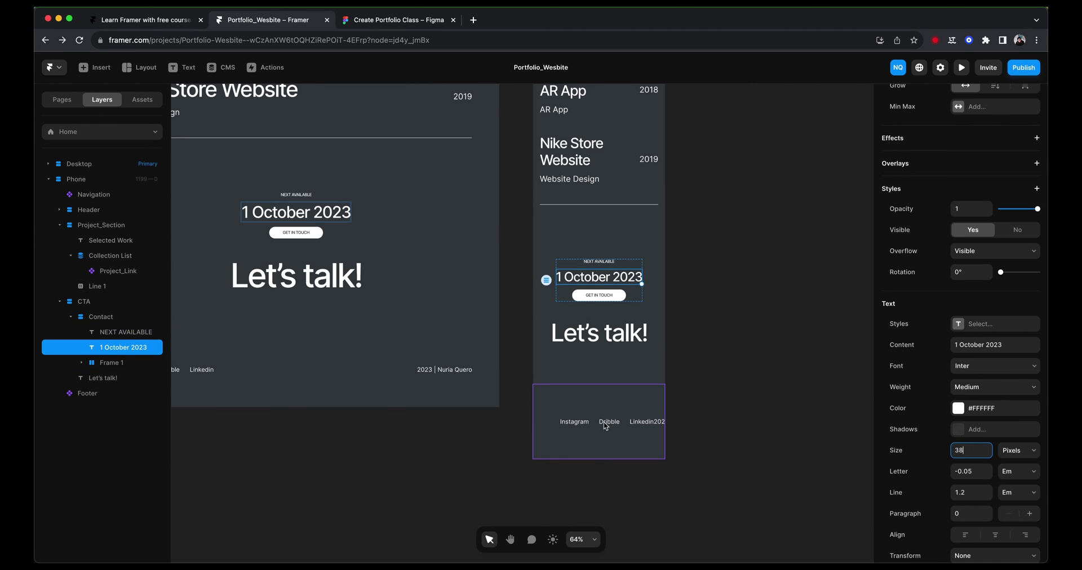
left_click(595, 418)
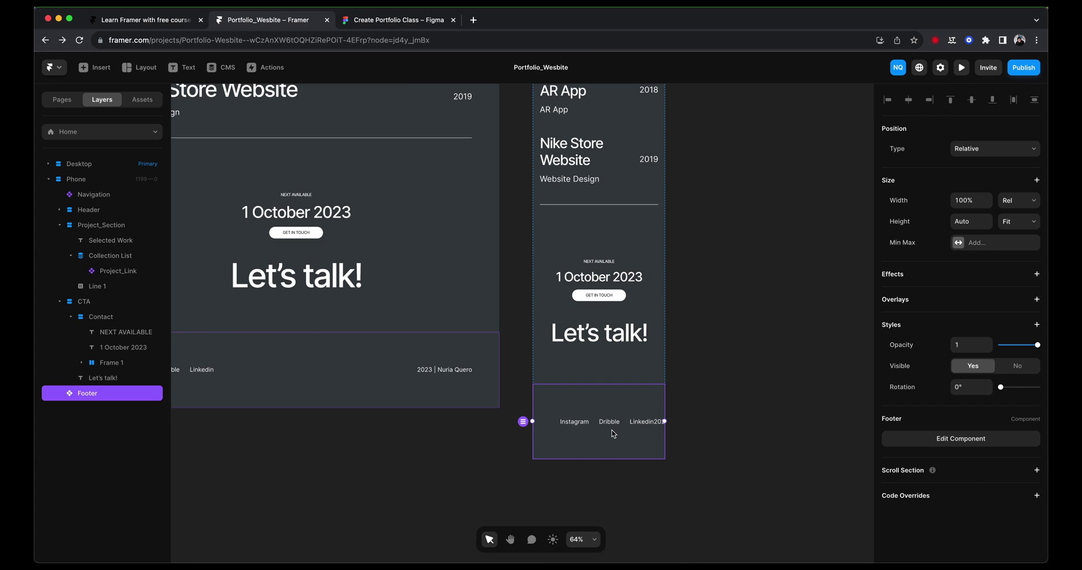
double_click(608, 431)
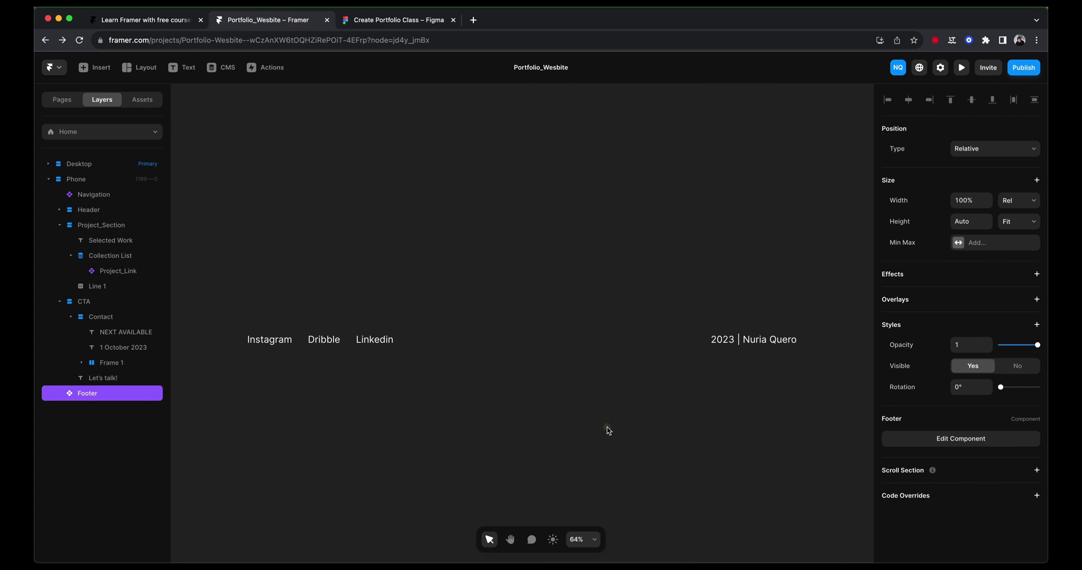
Add a second variant to the Footer component and set its width to 390
scroll(475, 327, "right", 5)
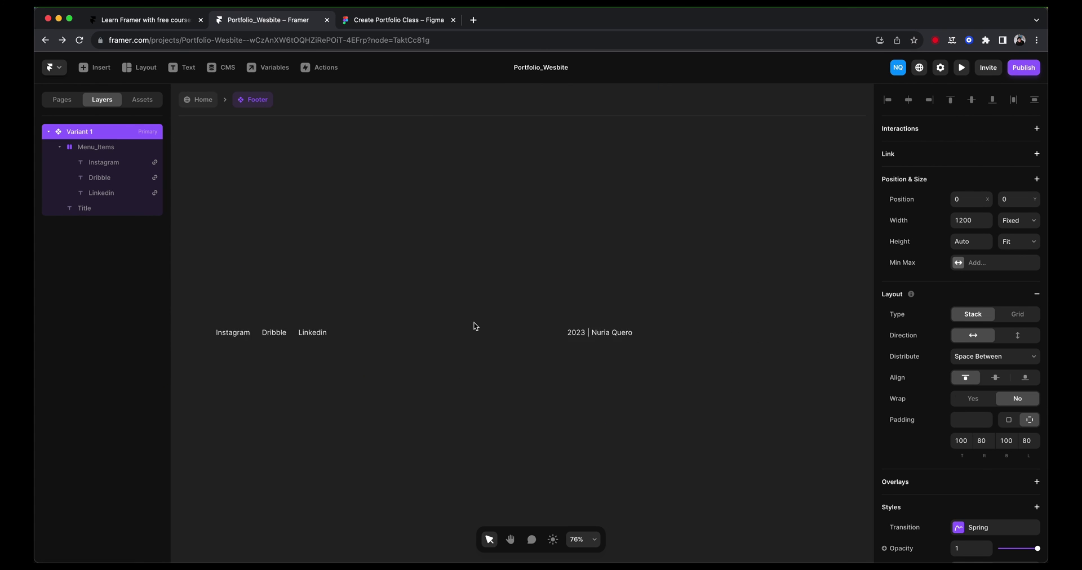
left_click(695, 346)
left_click(976, 220)
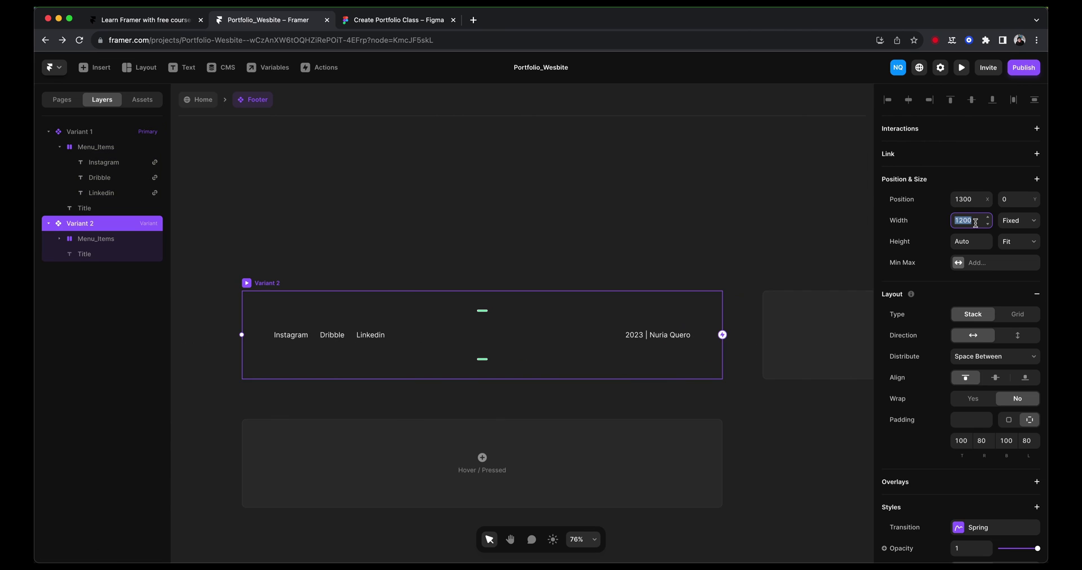
type("390")
key("Return")
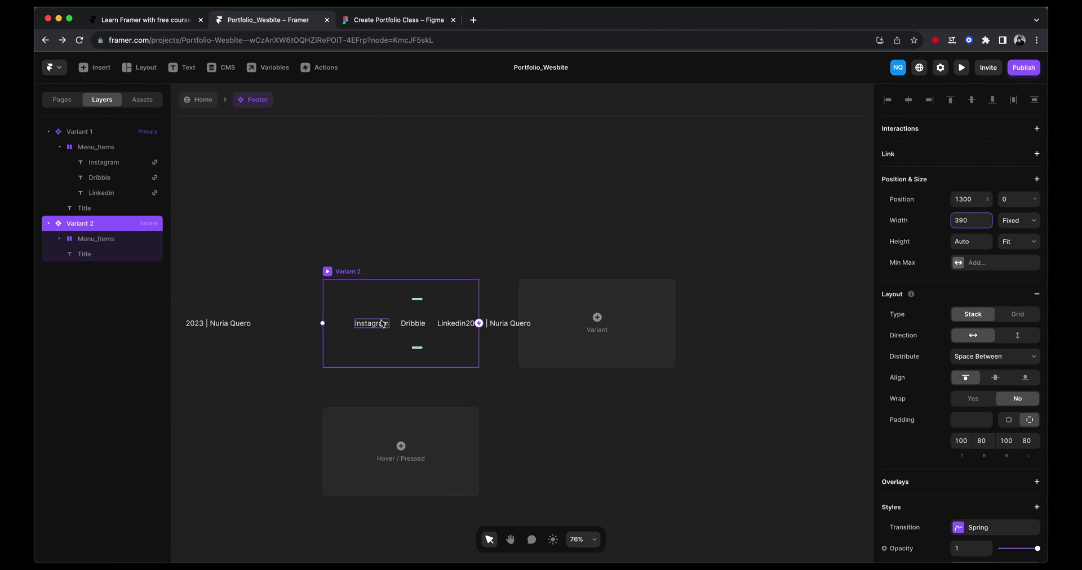
Set the Menu_Items stack in the Footer's Variant 2 to a vertical direction
left_click(411, 324)
left_click(1019, 369)
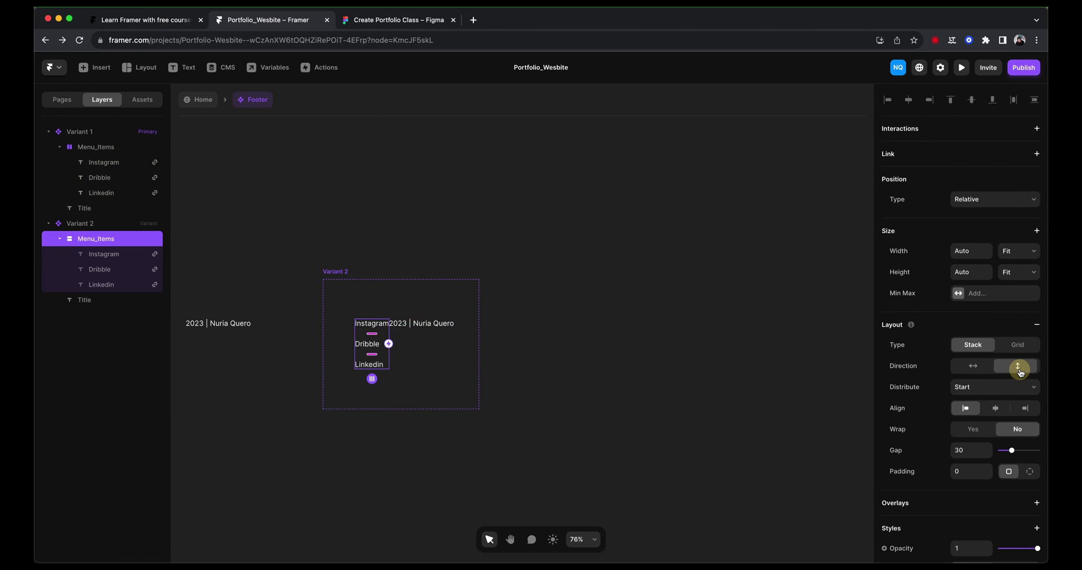
Set Footer Variant 2's right and left padding to 20 with center alignment, and return to the Home page
left_click(330, 271)
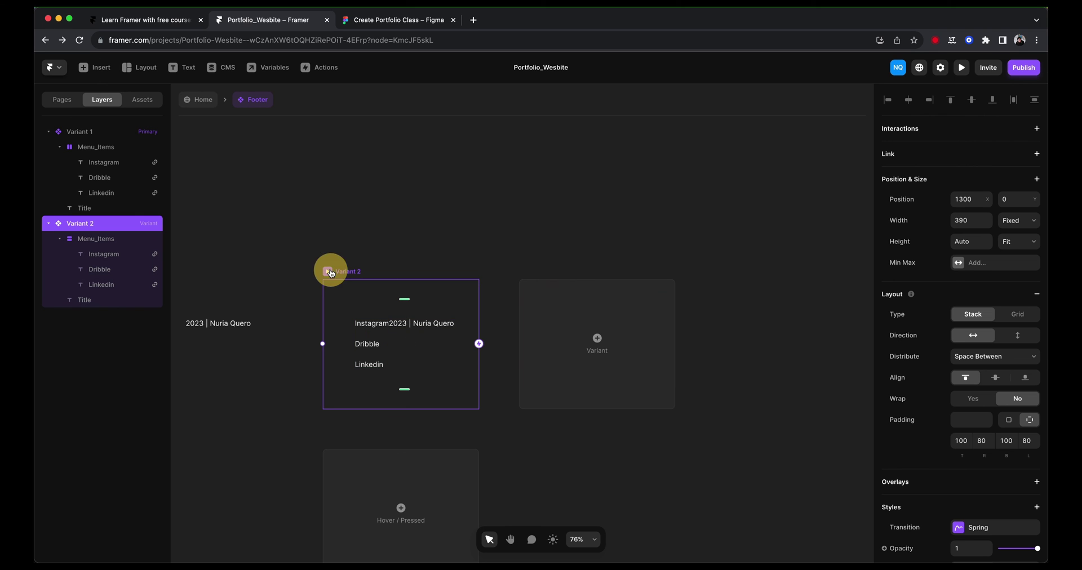
left_click(986, 440)
type("20")
key("Tab")
key("Tab")
type("20")
key("Return")
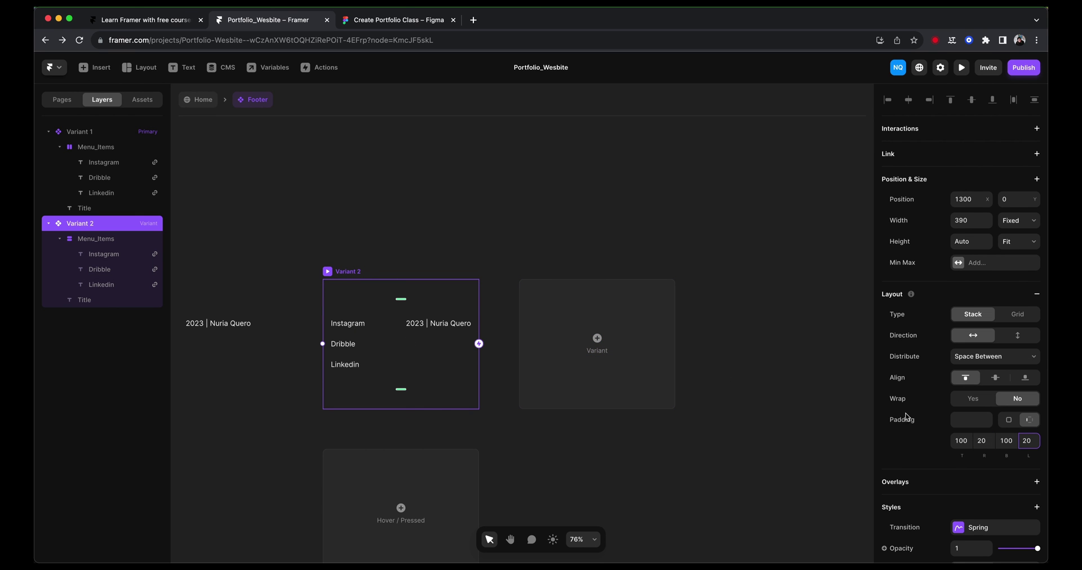
left_click(998, 382)
key("Escape")
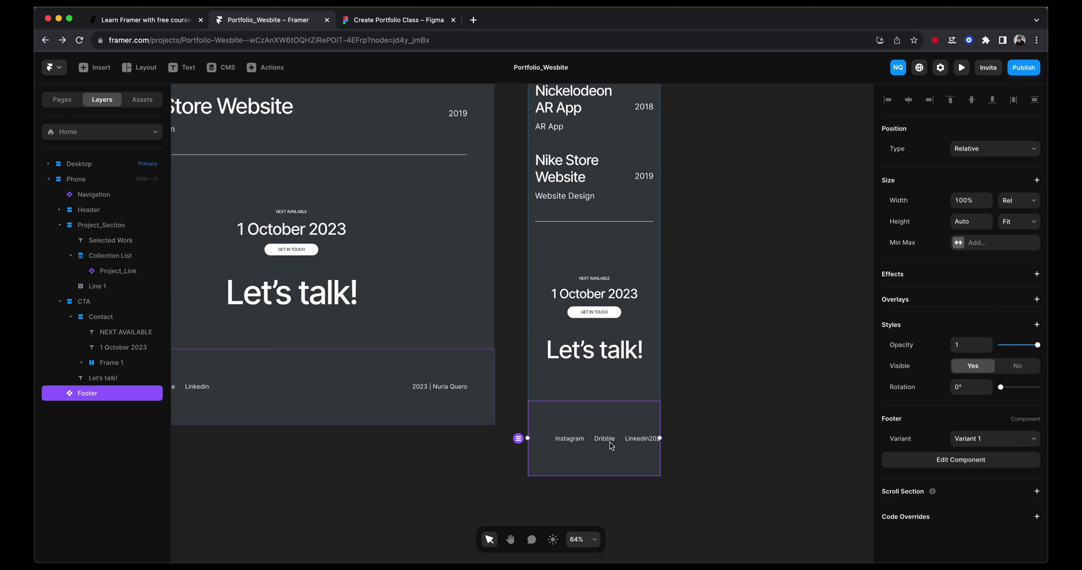
Switch the Phone breakpoint's Footer to Variant 2
scroll(723, 417, "down", 1)
left_click(968, 438)
left_click(966, 448)
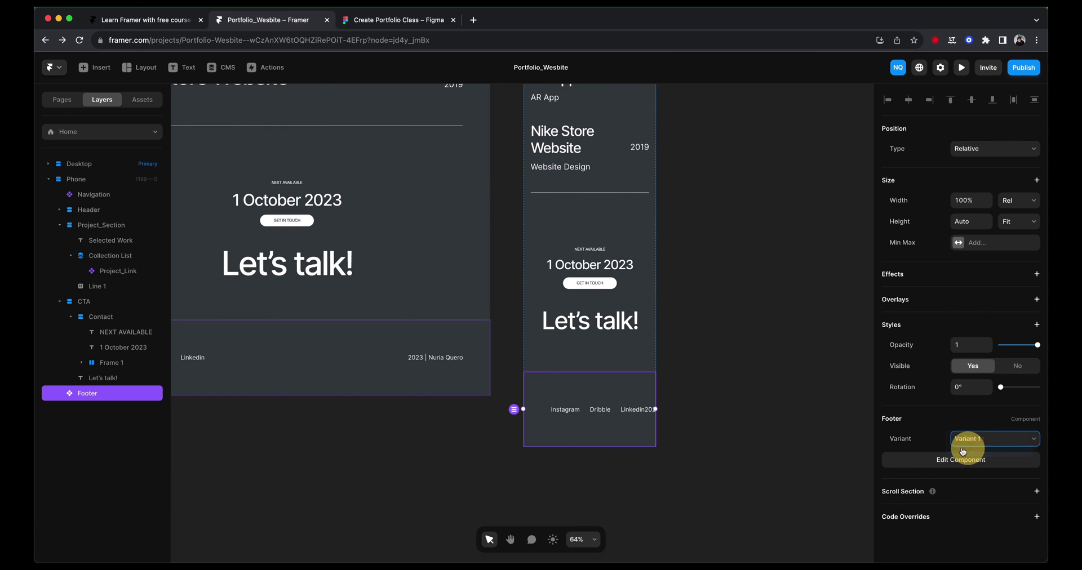
left_click(720, 372)
Review the Home page's Phone breakpoint from navigation to footer against the Desktop layout
scroll(721, 371, "down", 3)
scroll(721, 372, "up", 8)
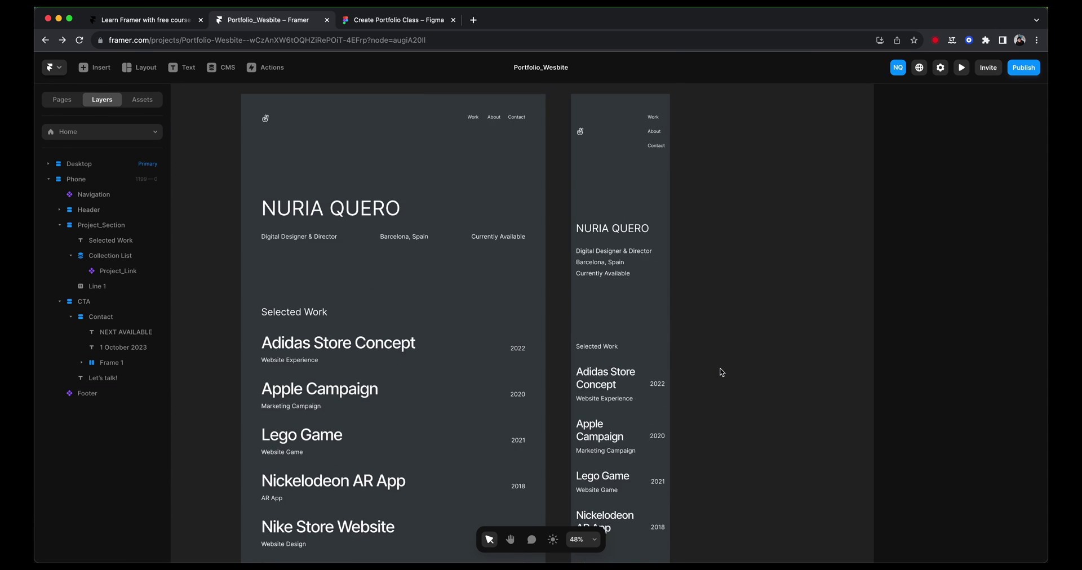
scroll(722, 372, "down", 2)
scroll(720, 369, "down", 5)
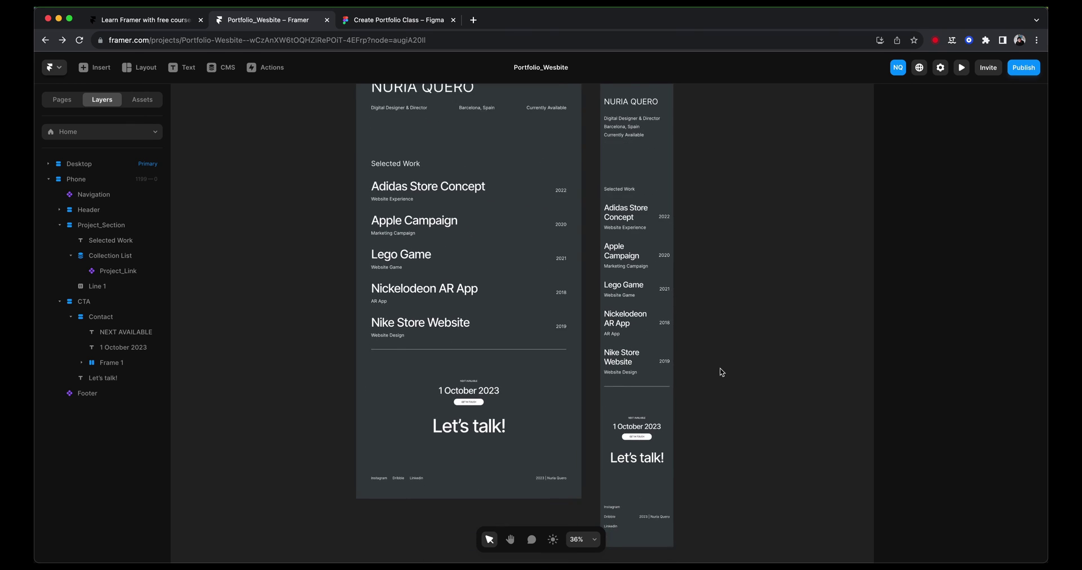
scroll(665, 375, "up", 2)
scroll(662, 375, "down", 2)
scroll(663, 375, "up", 5)
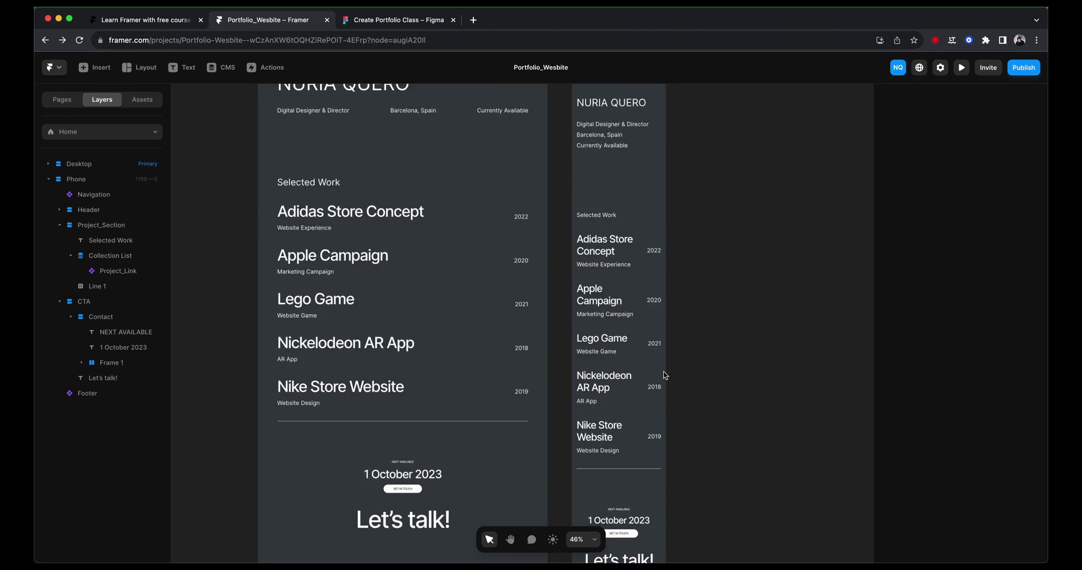
scroll(622, 256, "up", 4)
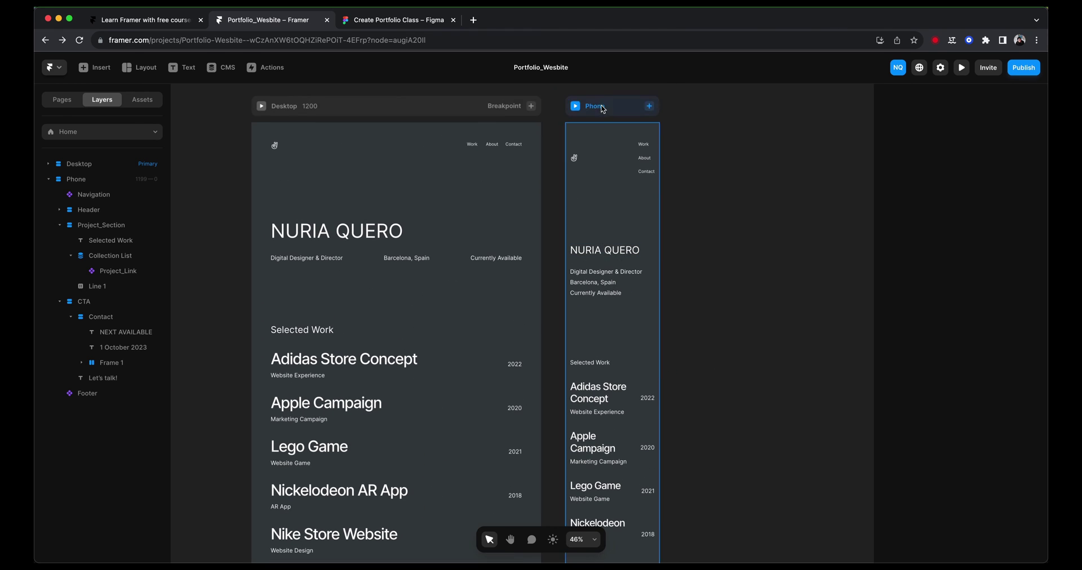
scroll(619, 253, "down", 2)
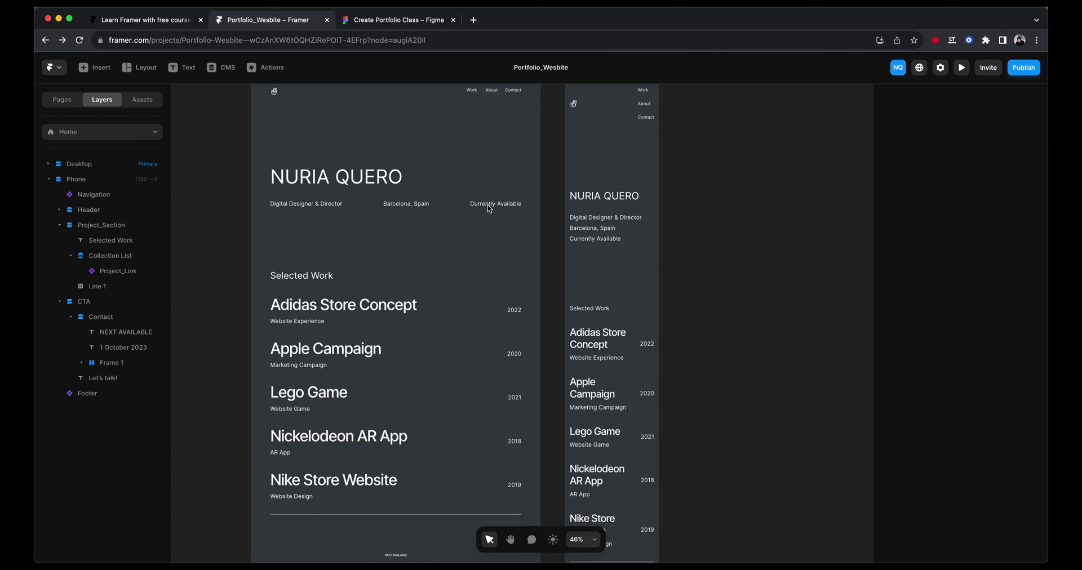
Check the mobile page designs in the Create Portfolio Class Figma file and return to the Framer project
left_click(367, 22)
scroll(620, 238, "up", 5)
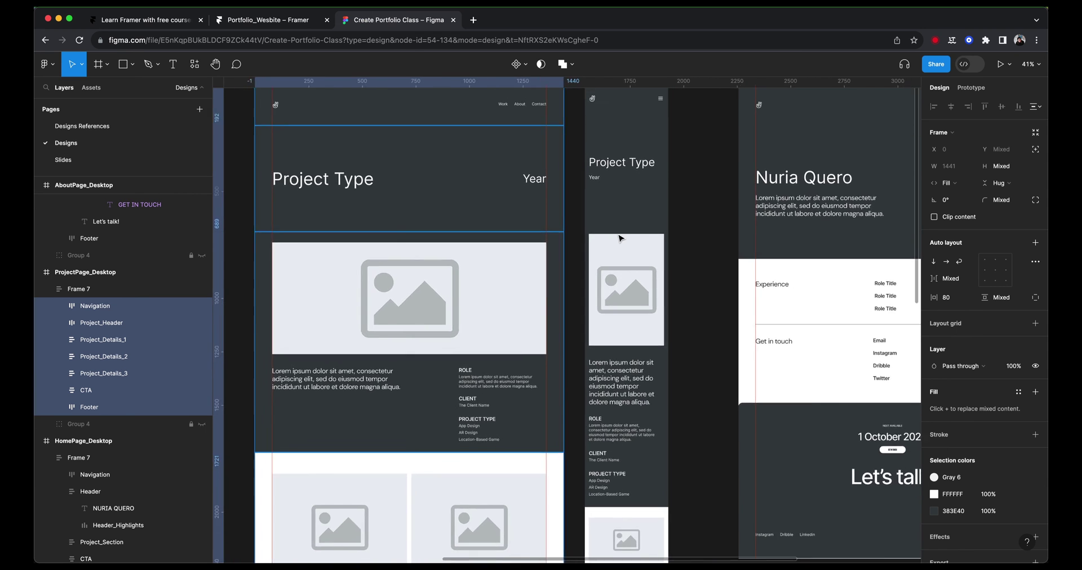
scroll(620, 236, "down", 4)
left_click(264, 19)
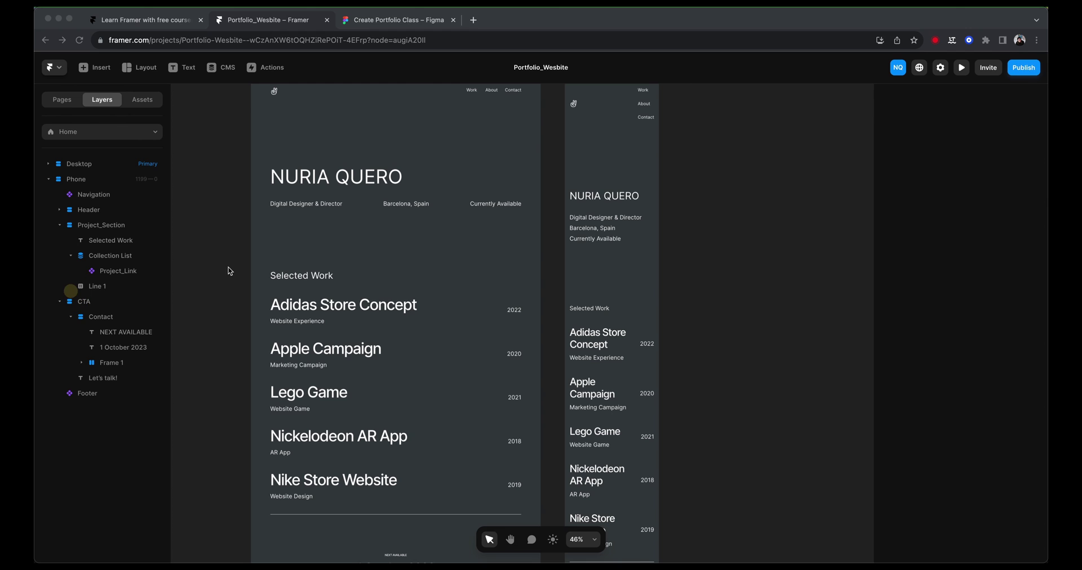
left_click(545, 338)
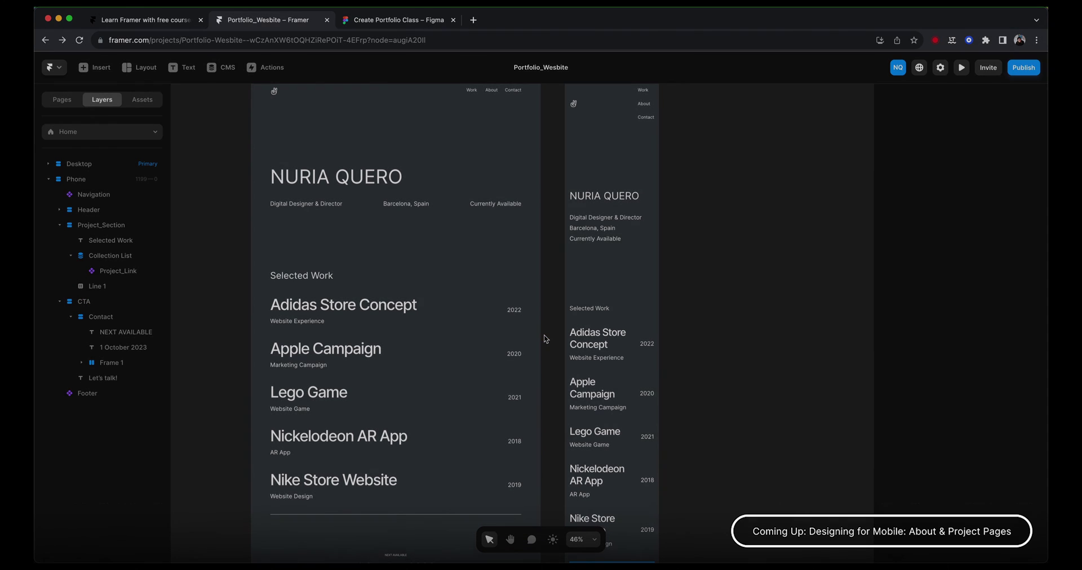